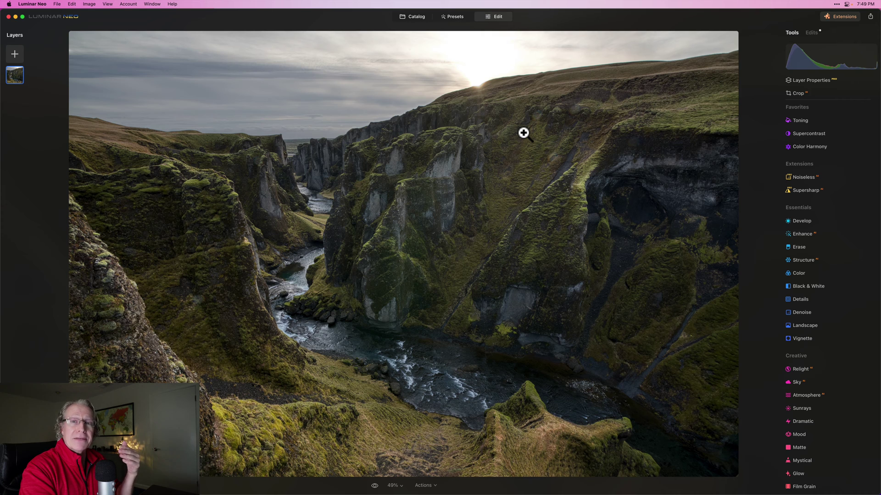
Lower the photo's Highlights to -65 and Shadows to -7 in the Develop tool.
click(809, 235)
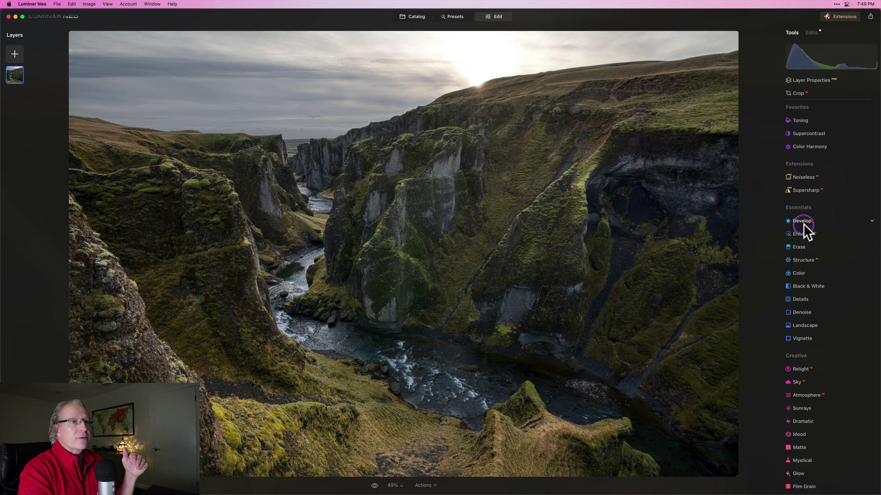
click(803, 224)
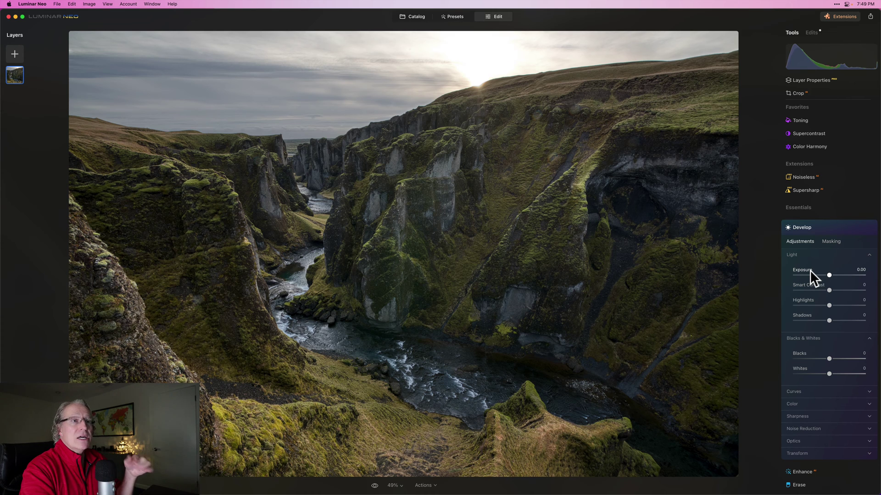
click(821, 226)
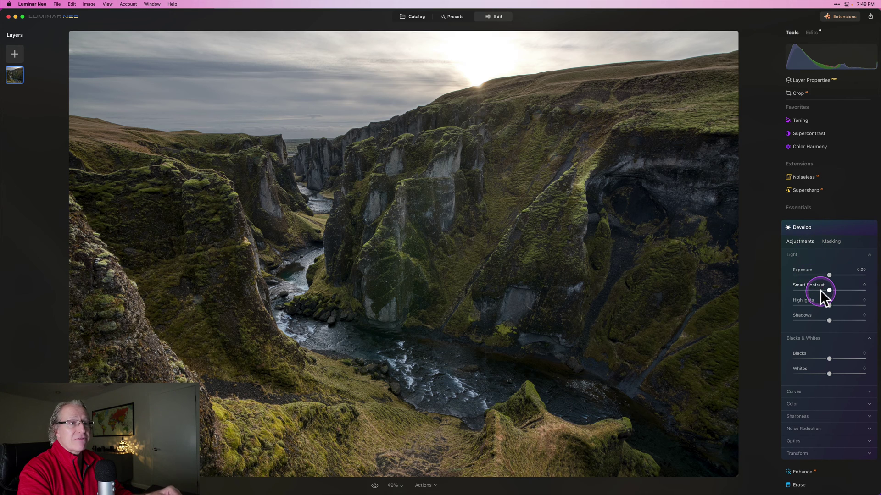
mouse_move(829, 305)
mouse_down()
mouse_move(804, 304)
mouse_move(828, 321)
mouse_up()
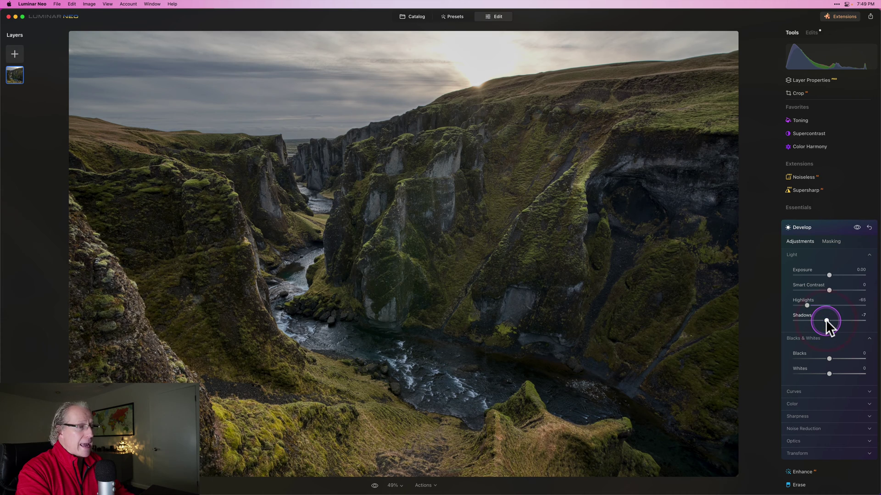
Cool the white balance with the Develop colour settings, using Temperature -12 and Tint 3.
scroll(827, 382, down, 2)
click(818, 384)
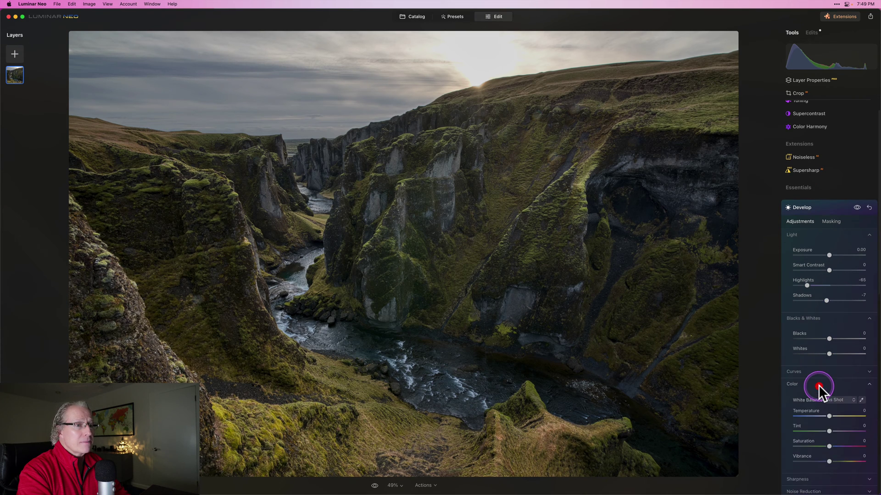
scroll(818, 384, down, 5)
click(822, 303)
click(830, 288)
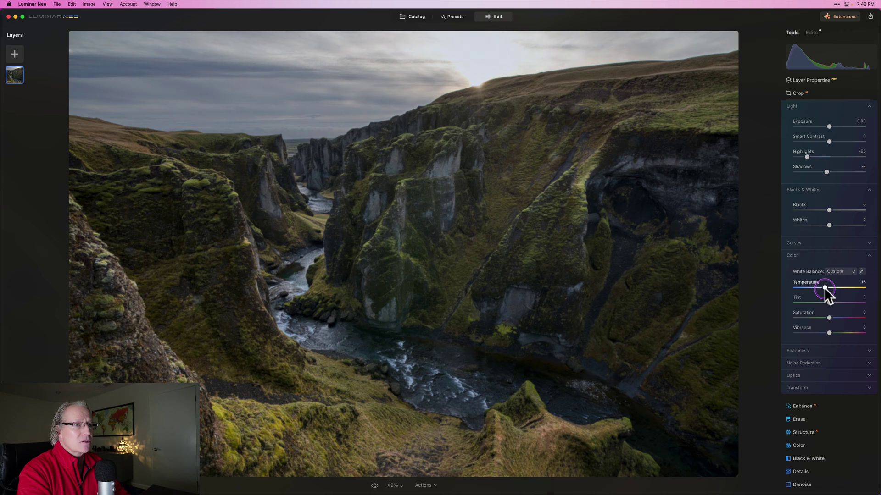
drag(824, 288, 825, 287)
click(830, 303)
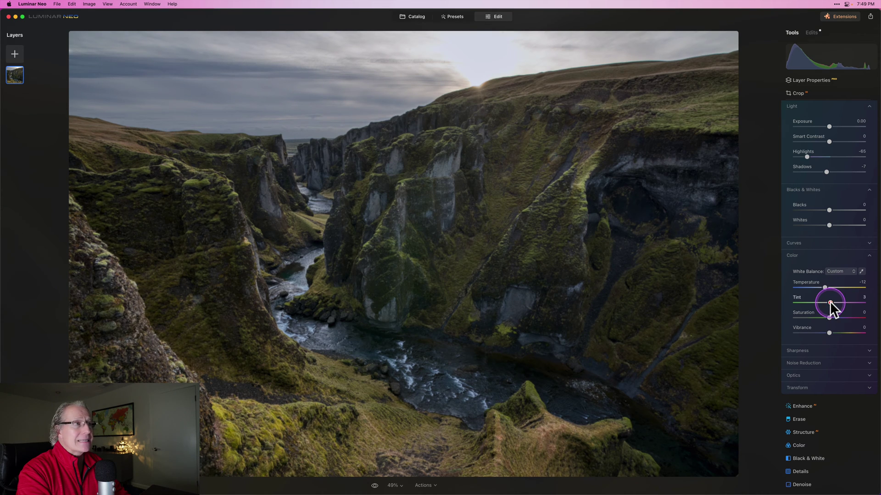
click(830, 302)
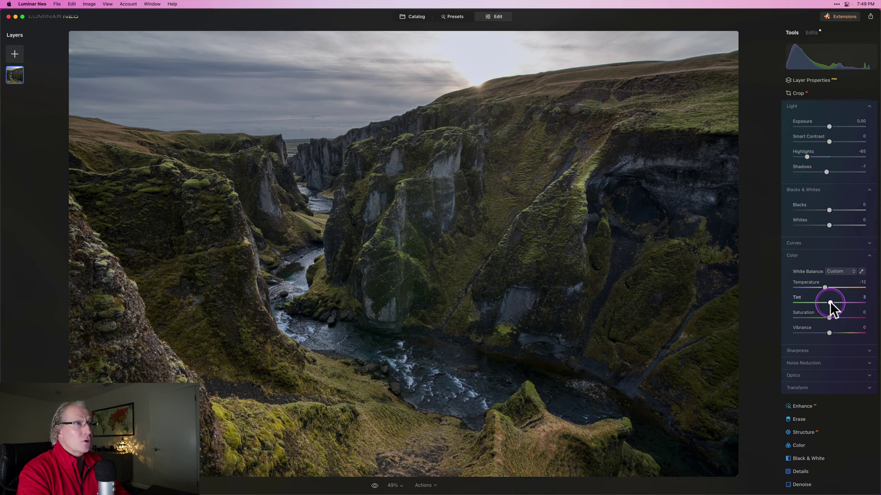
Raise the photo's Vibrance to 12 and leave Saturation at 0.
click(829, 332)
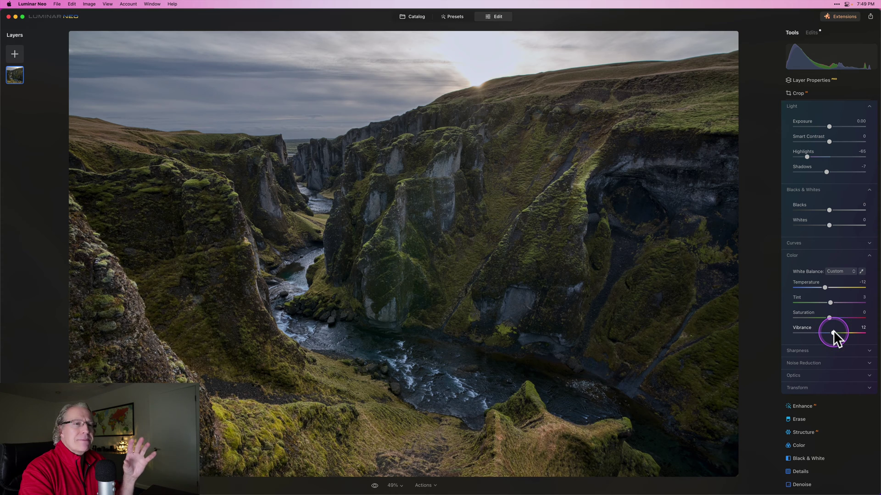
click(830, 318)
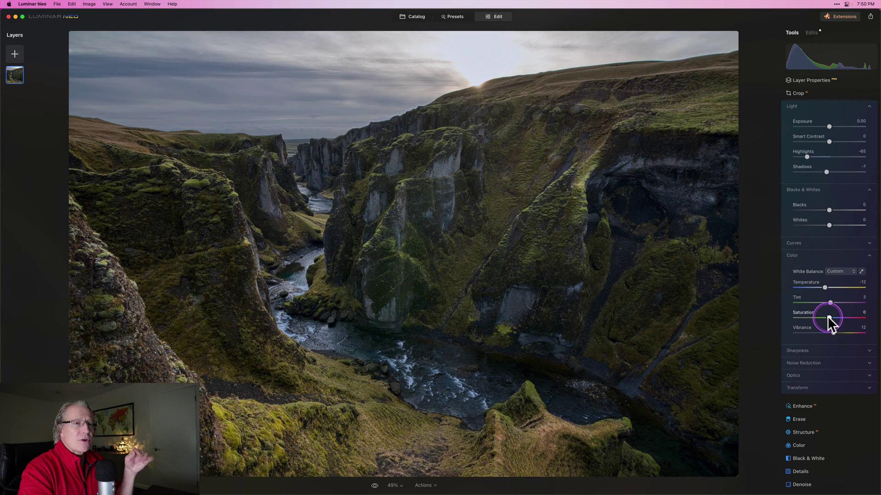
click(833, 333)
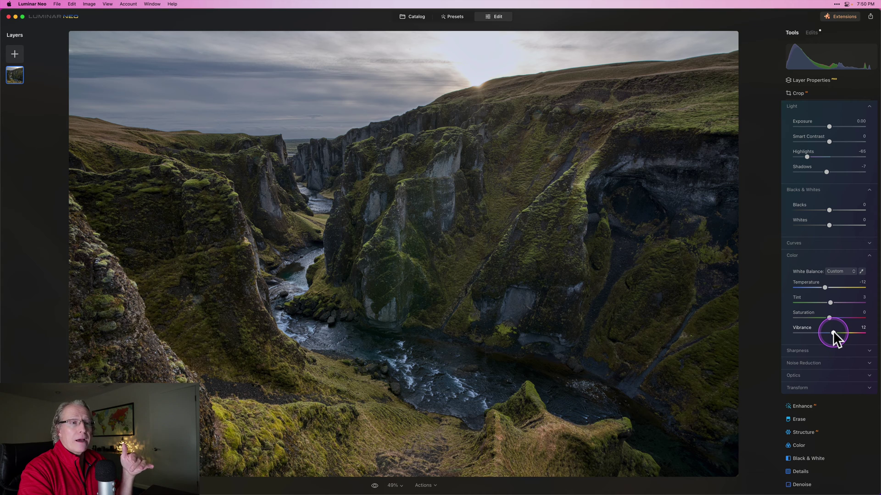
Compare the photo with and without the Develop adjustments, and close the Develop tool.
scroll(830, 263, up, 2)
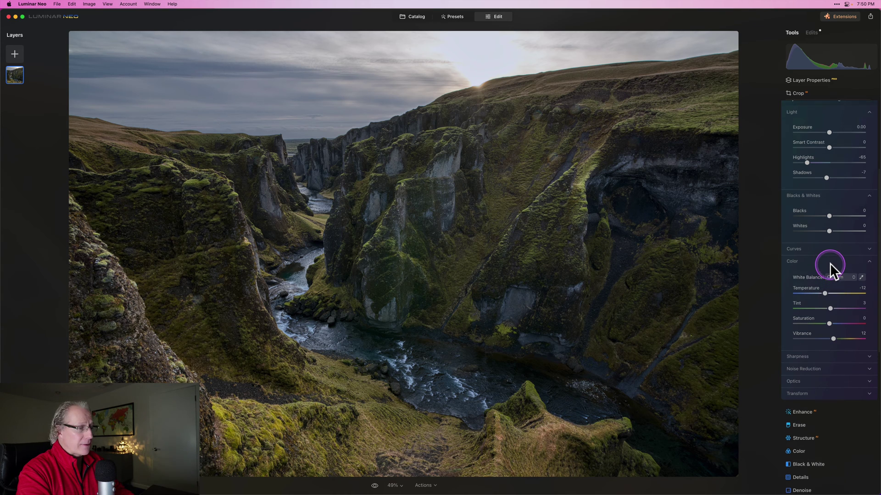
scroll(830, 263, up, 2)
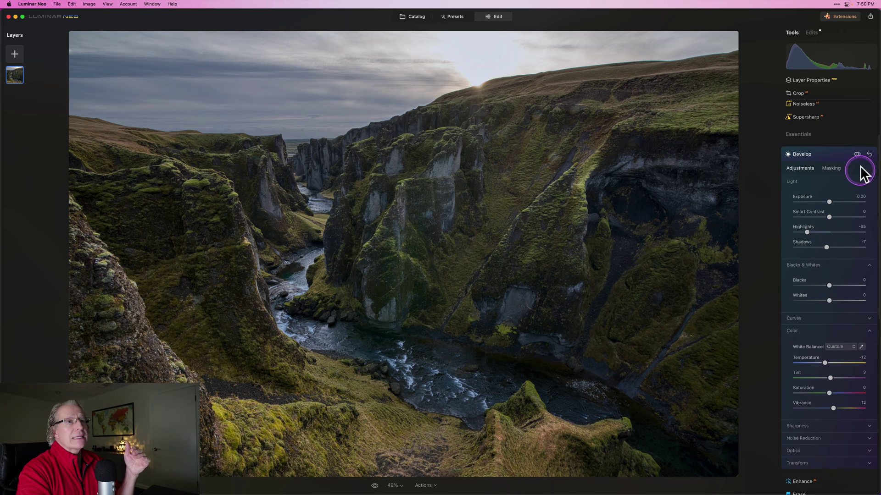
click(856, 154)
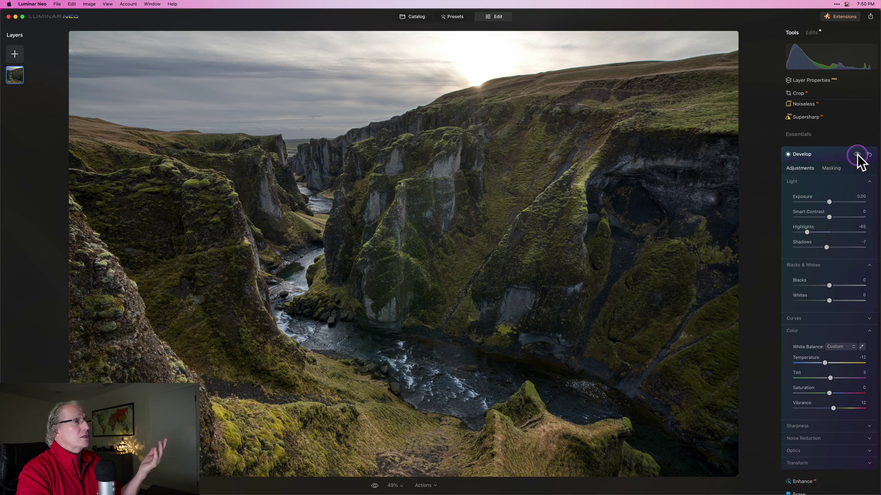
click(856, 155)
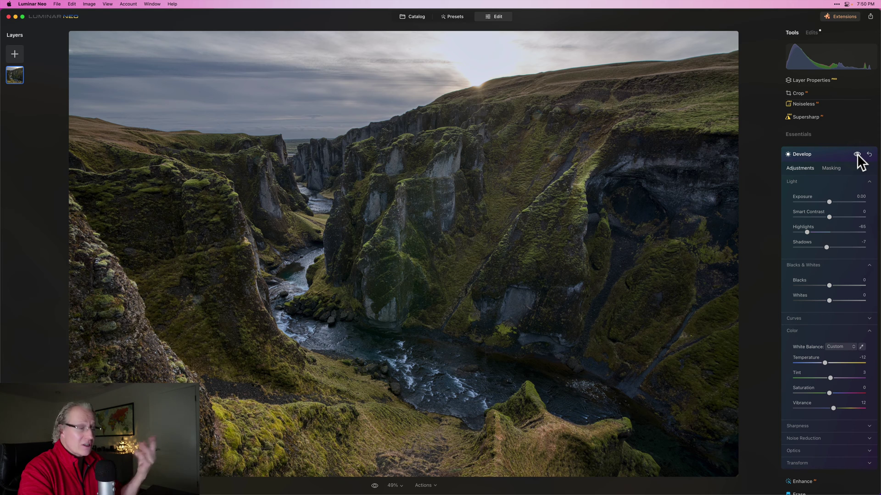
click(821, 154)
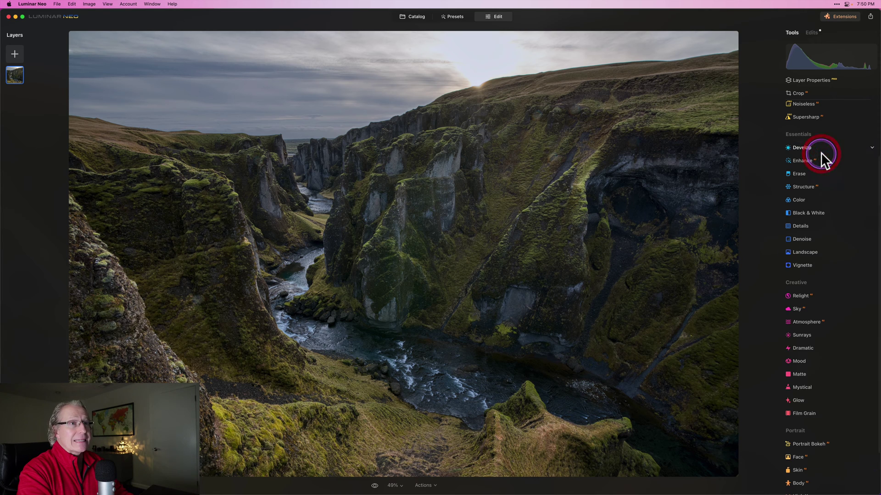
Apply Structure with an Amount of 26 and mask it with a linear gradient covering the land below the sky.
click(807, 187)
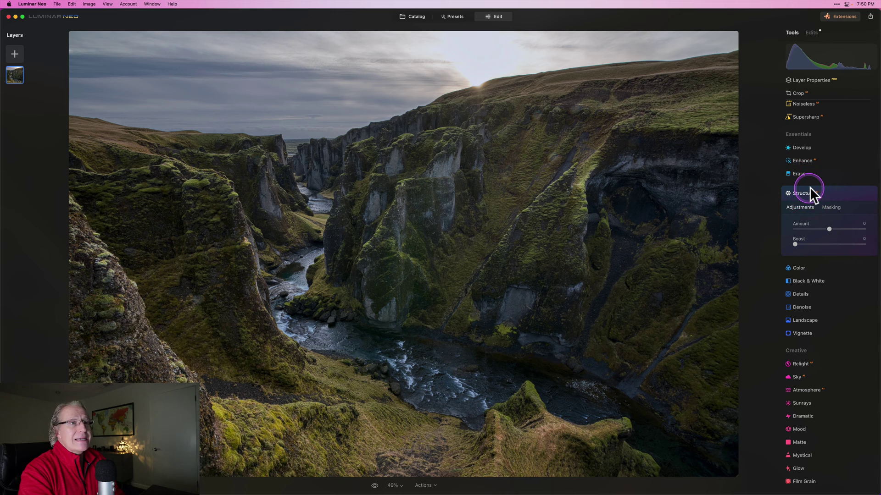
drag(828, 228, 839, 228)
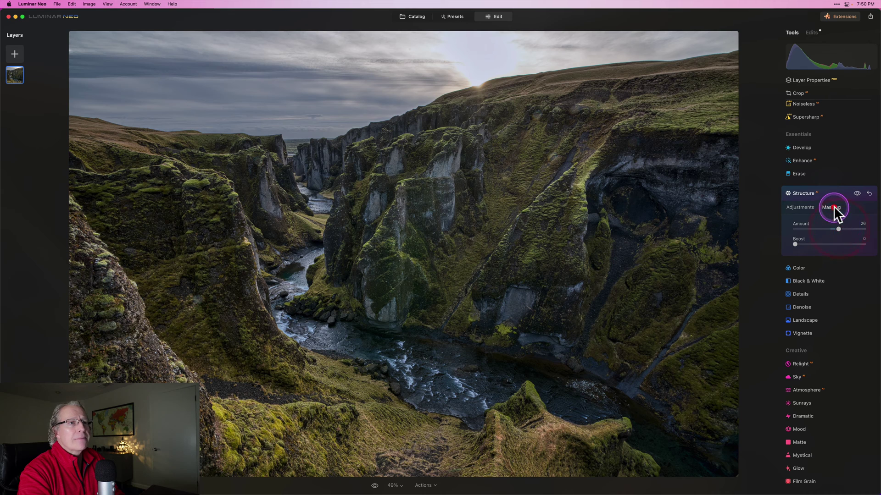
click(832, 206)
click(815, 233)
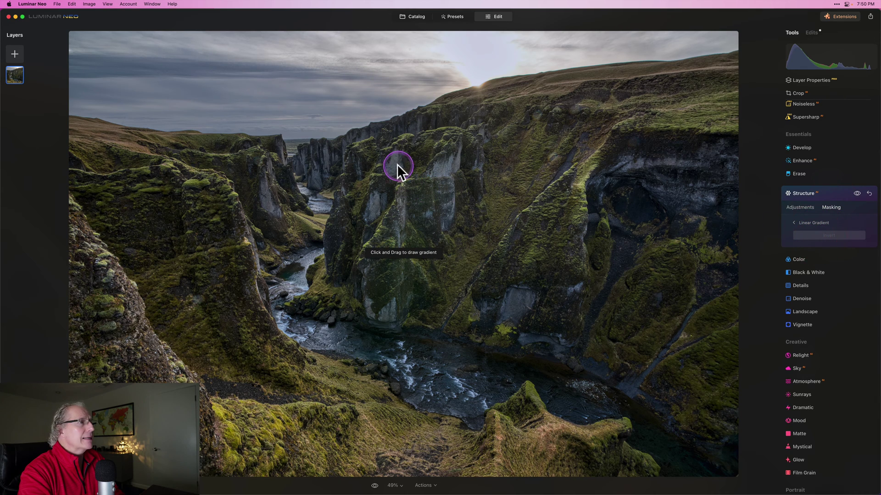
drag(398, 163, 387, 91)
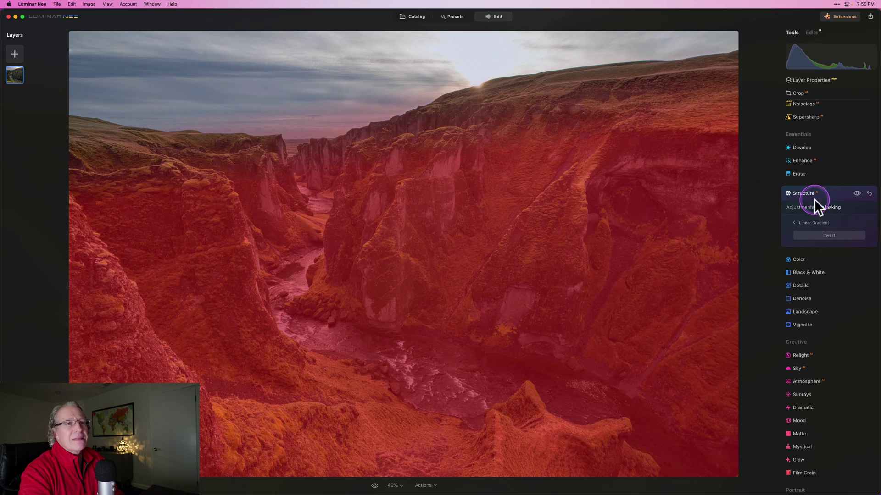
click(803, 208)
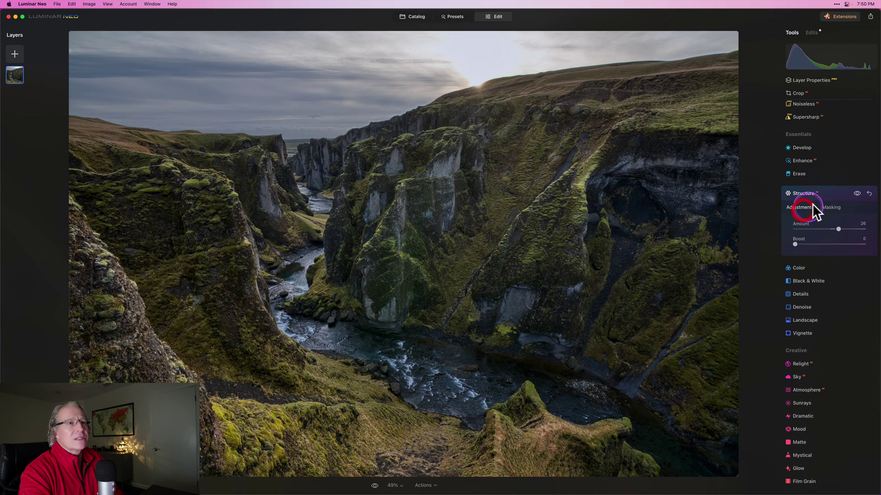
Compare the photo with and without the Structure adjustment, and close the Structure tool.
click(857, 193)
click(857, 194)
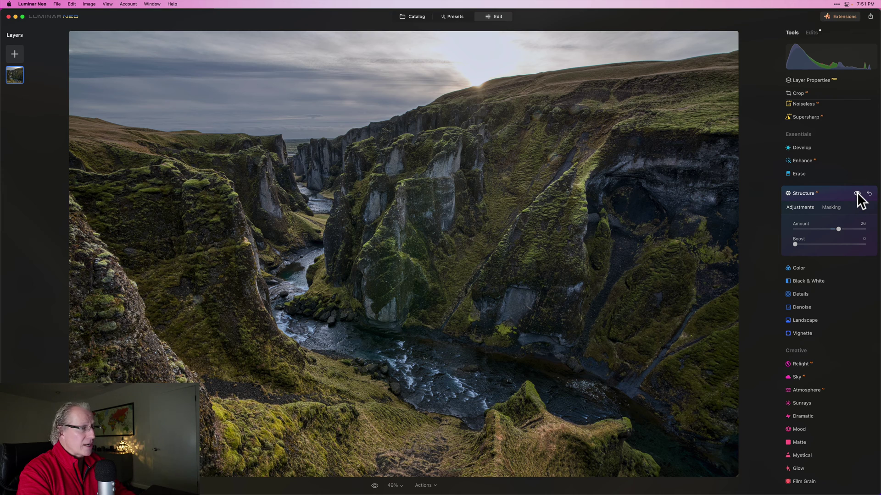
click(824, 194)
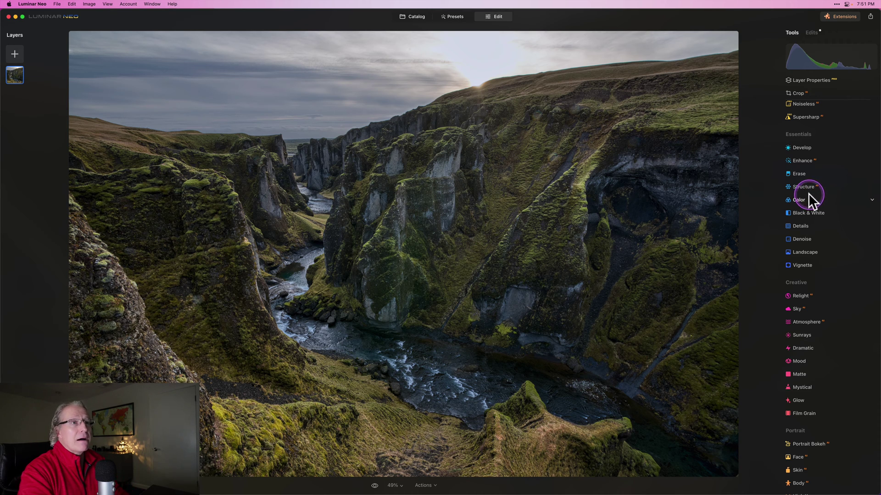
Apply Enhance with Accent at 38 and limit it to an inverted radial gradient over the central cliff and river.
click(811, 161)
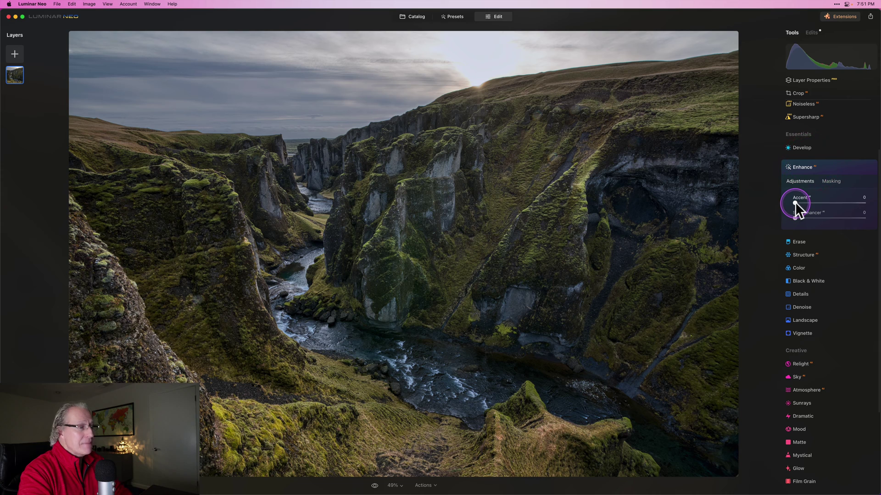
drag(795, 202, 815, 204)
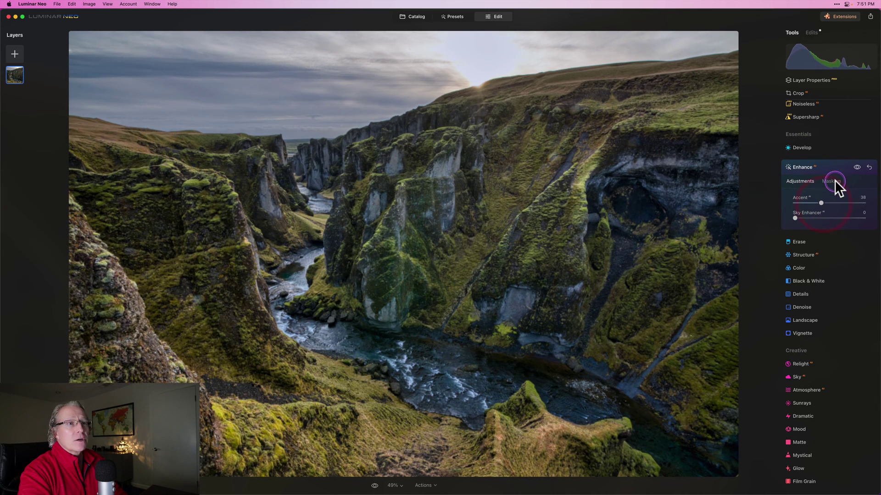
click(831, 181)
click(812, 217)
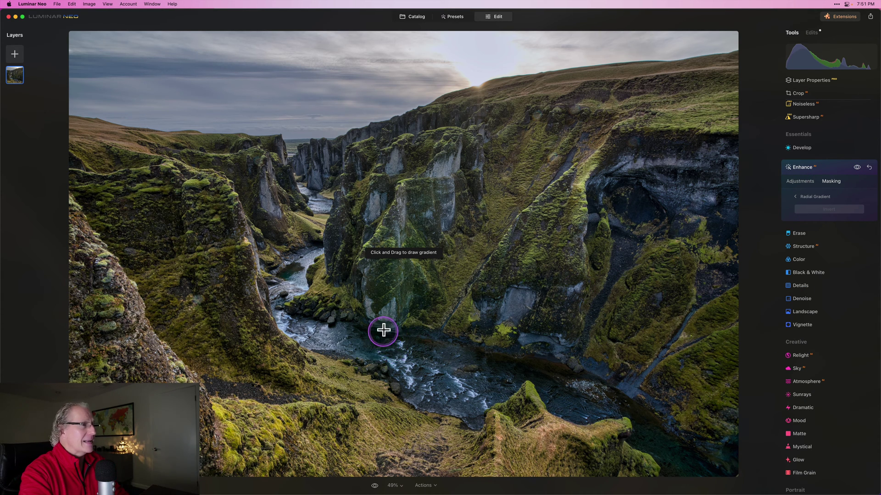
click(389, 310)
drag(405, 321, 472, 336)
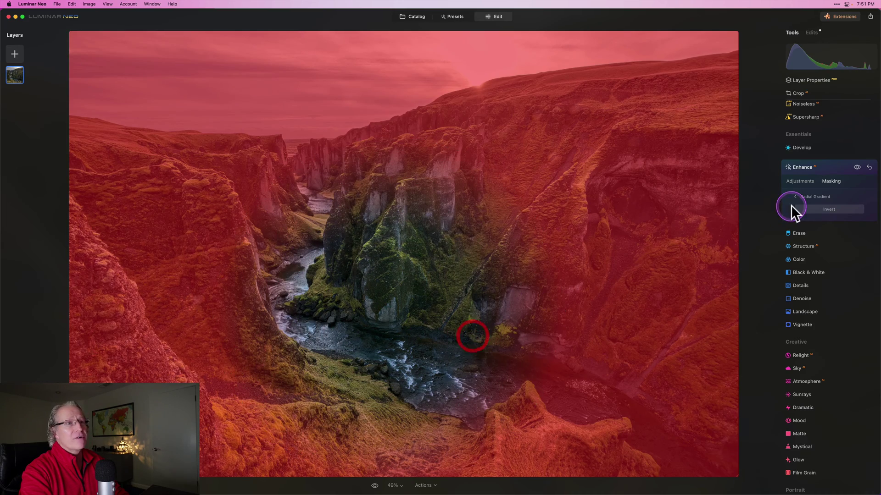
click(818, 209)
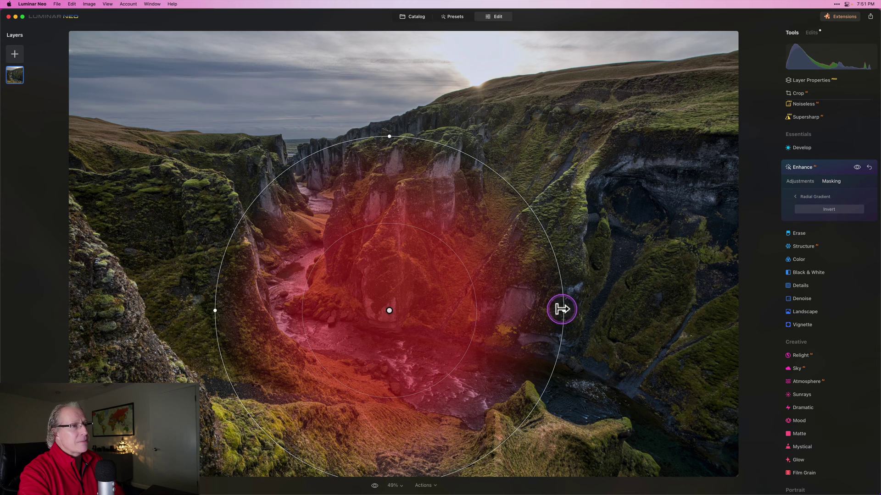
Reshape the radial gradient into a wide, tilted ellipse following the river, shift it over the water and tighten its feathering.
drag(565, 310, 640, 308)
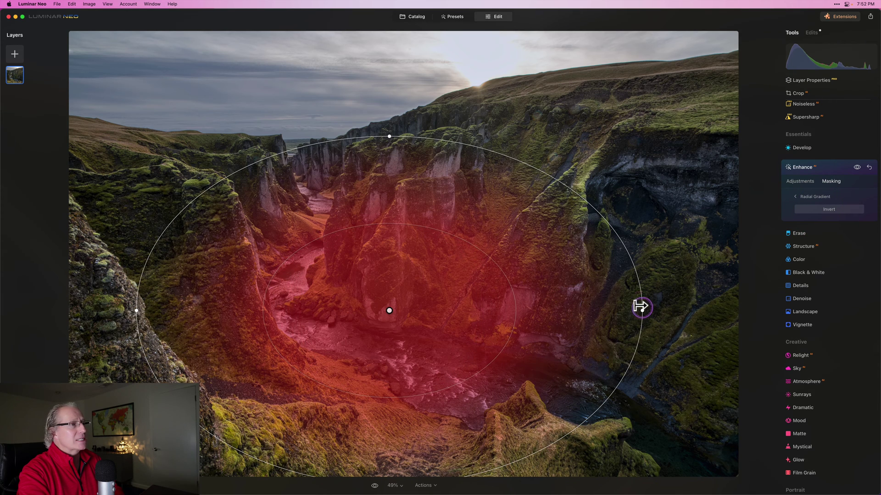
drag(390, 137, 389, 191)
drag(529, 211, 501, 232)
drag(490, 275, 527, 258)
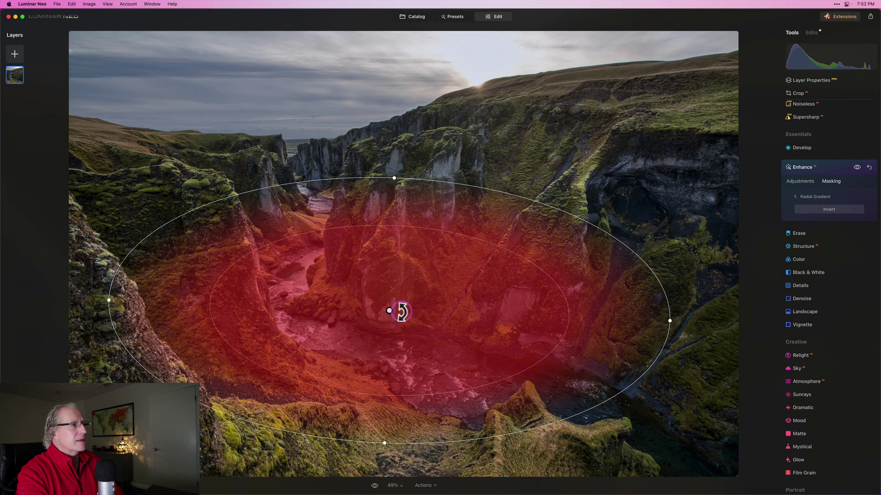
drag(395, 310, 415, 323)
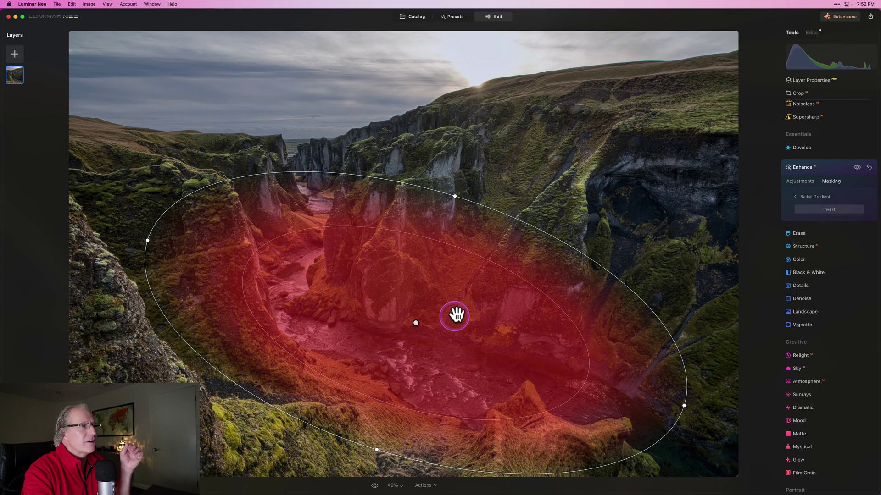
drag(501, 268, 516, 256)
drag(569, 231, 552, 242)
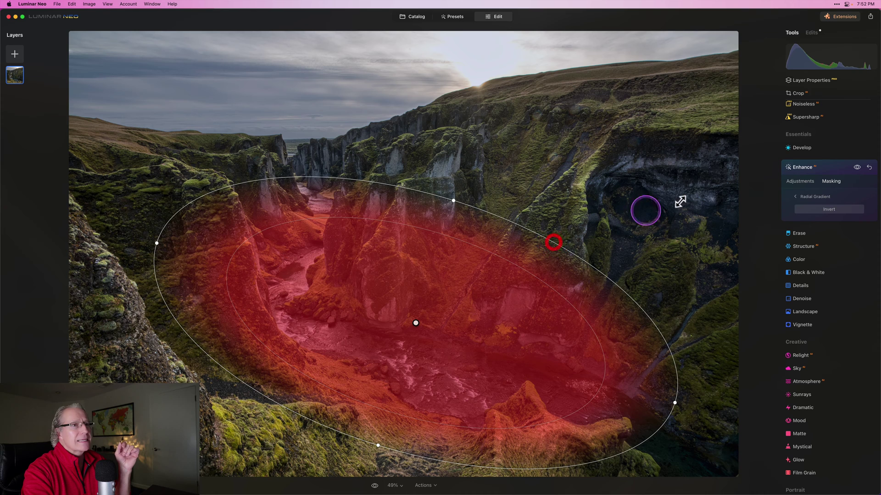
Return to the Enhance adjustments and compare the photo with and without the masked Accent effect.
click(798, 181)
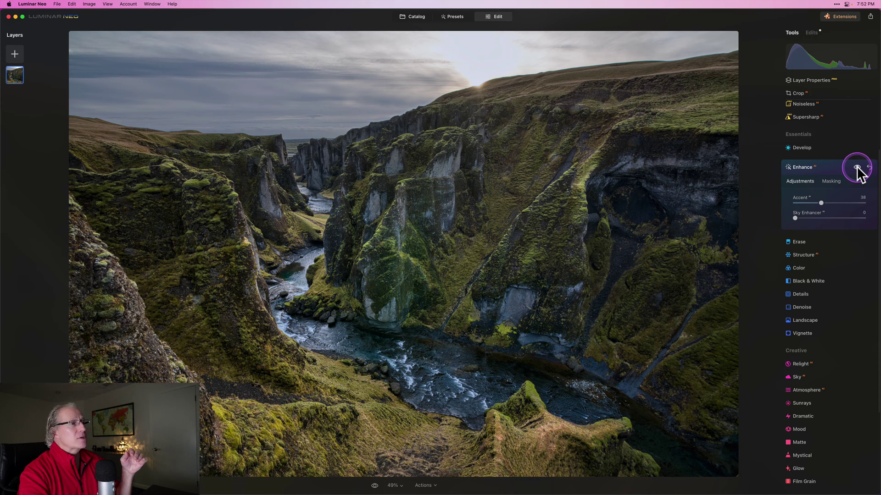
click(856, 167)
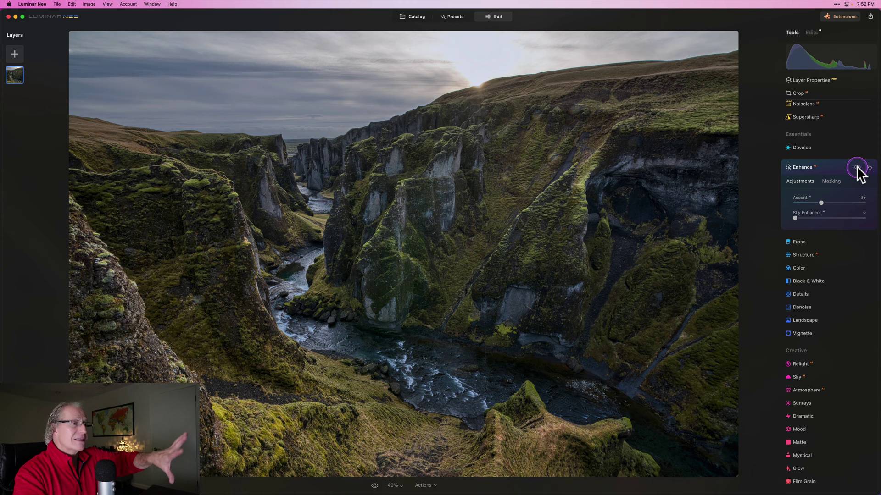
click(856, 168)
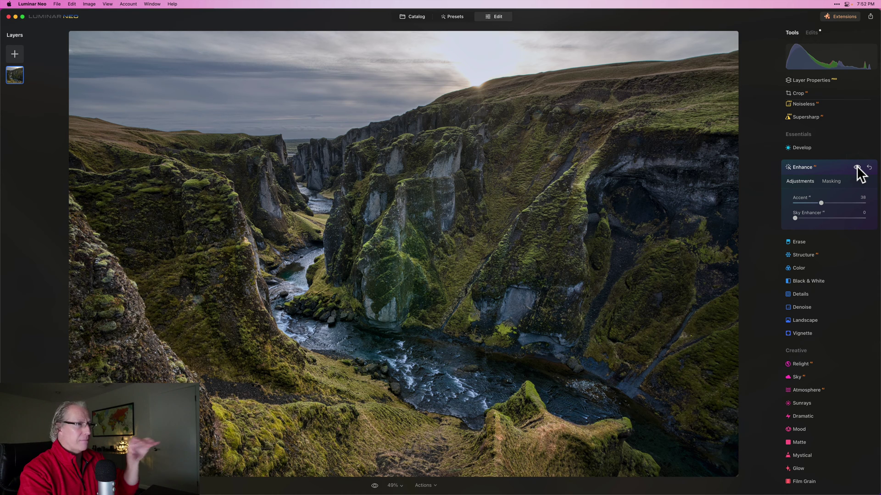
Check the photo again with and without the masked Enhance adjustment, and collapse the Enhance tool.
click(857, 168)
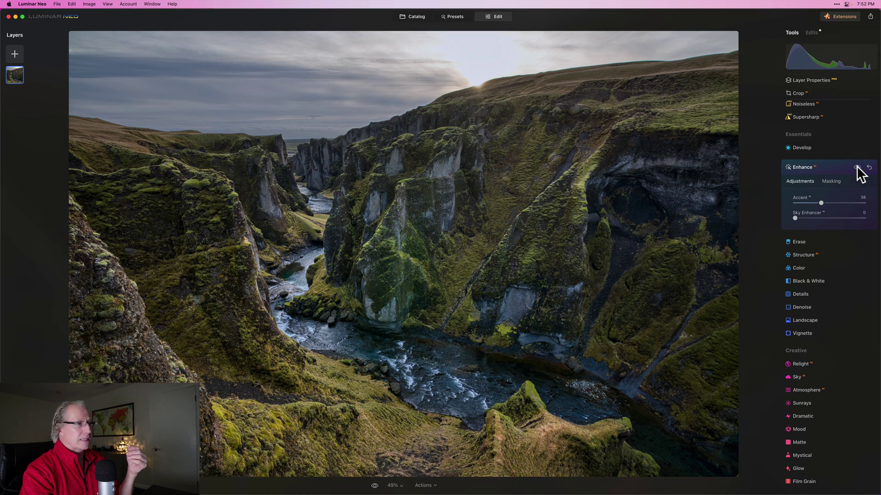
click(857, 168)
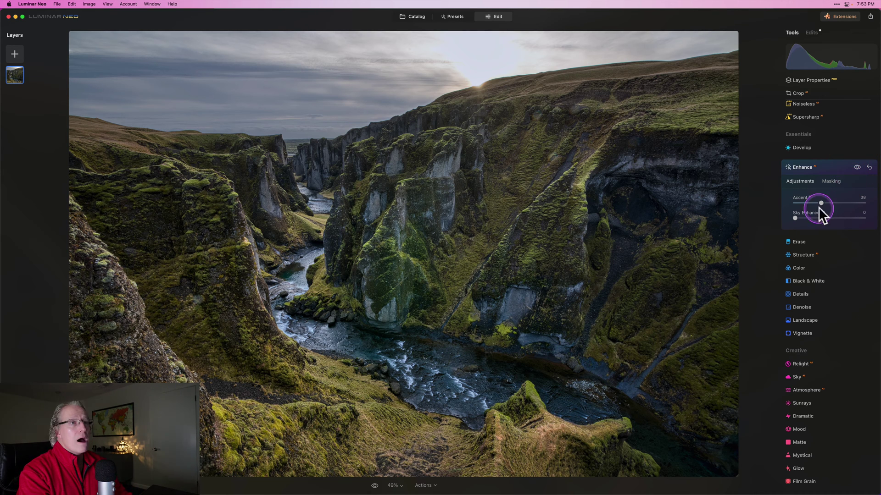
click(810, 162)
Start a new Develop adjustment limited to an inverted radial gradient mask centred on the sun at the ridge line.
click(811, 149)
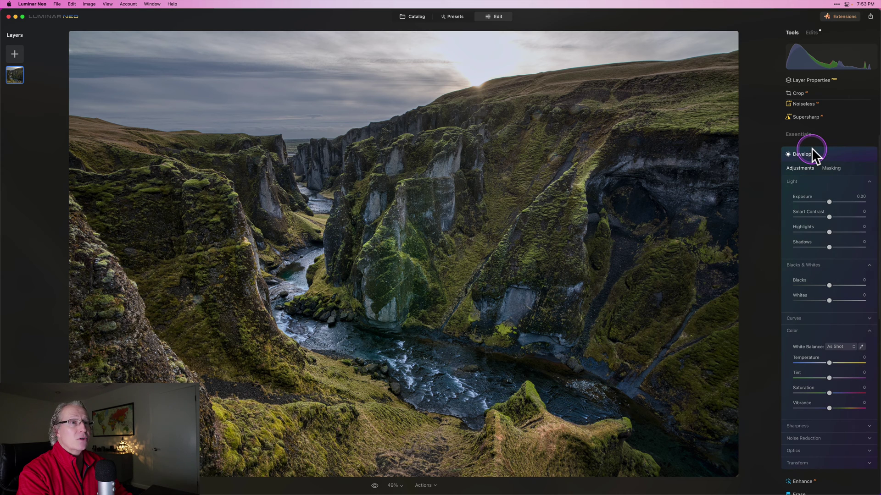
click(834, 168)
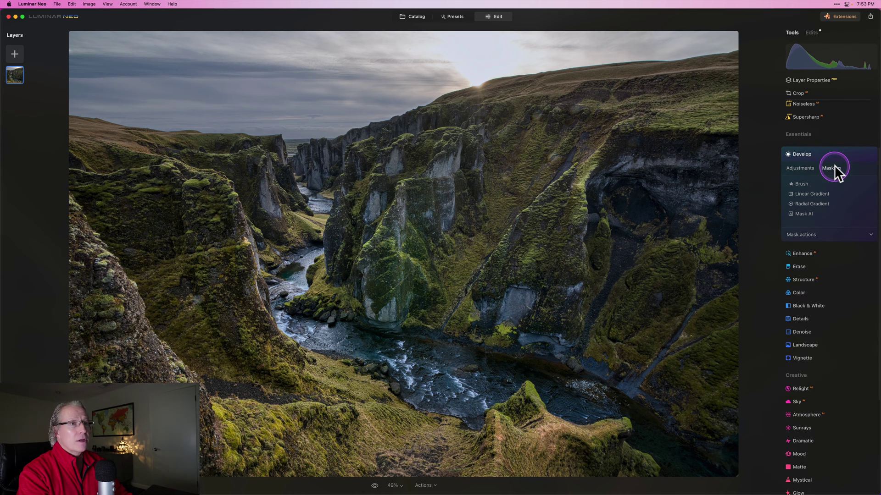
click(809, 204)
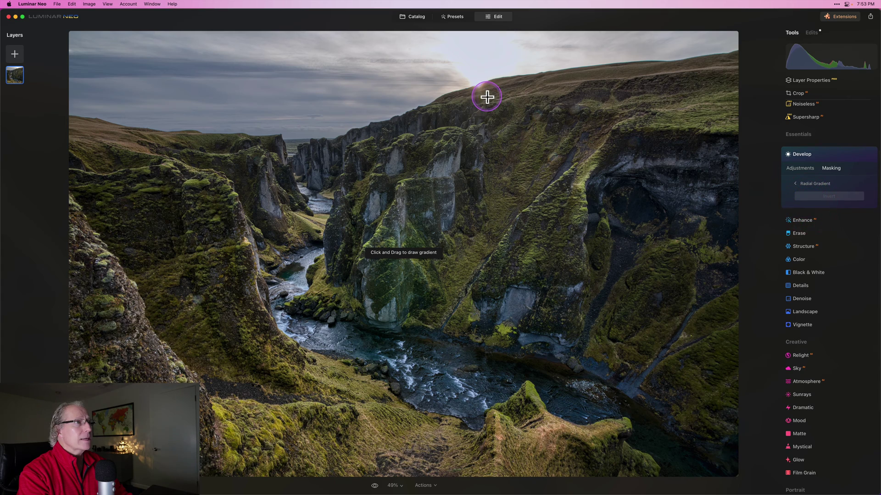
drag(477, 85, 497, 97)
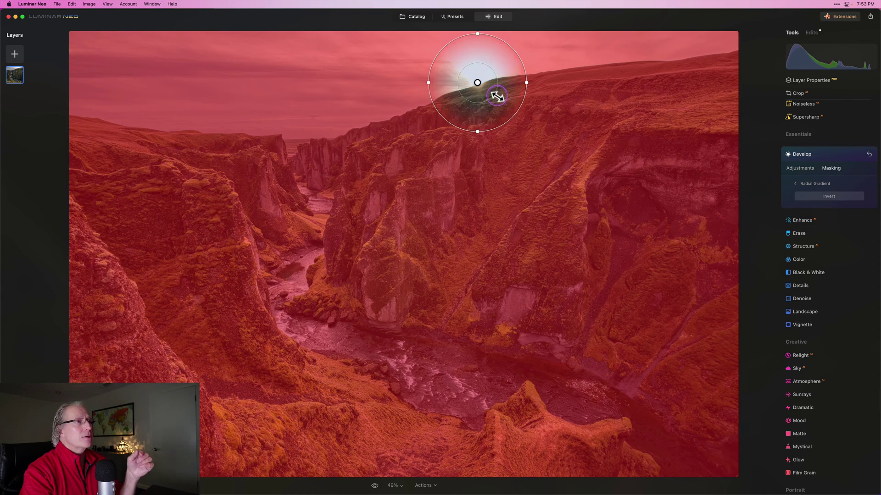
click(814, 195)
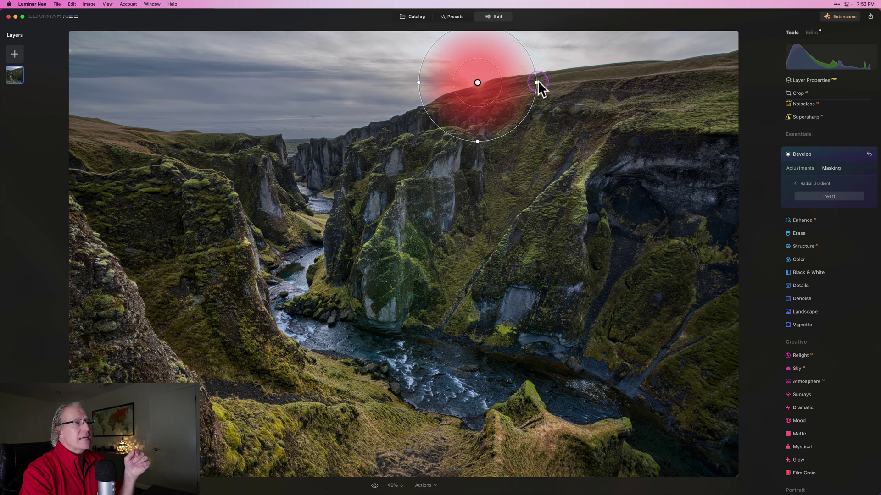
Stretch the radial gradient into a wide horizontal ellipse over the sun and hilltop, enlarge it slightly and soften its feathering.
drag(538, 83, 574, 81)
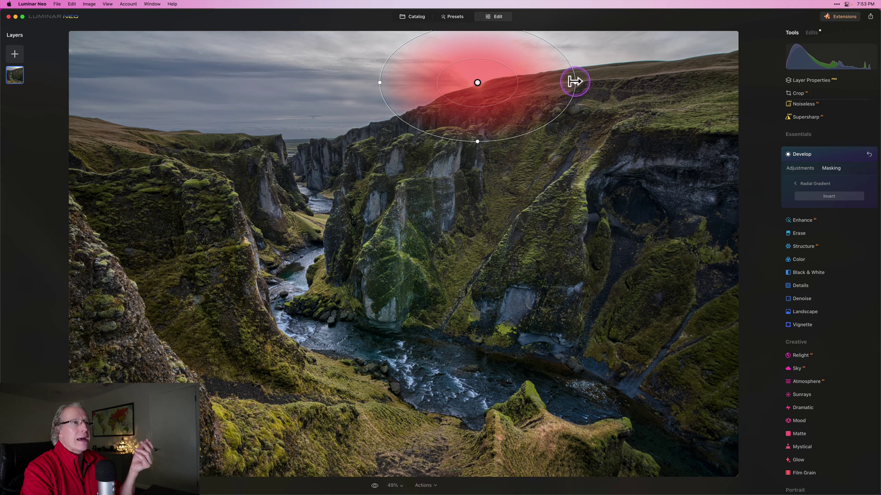
drag(576, 81, 616, 79)
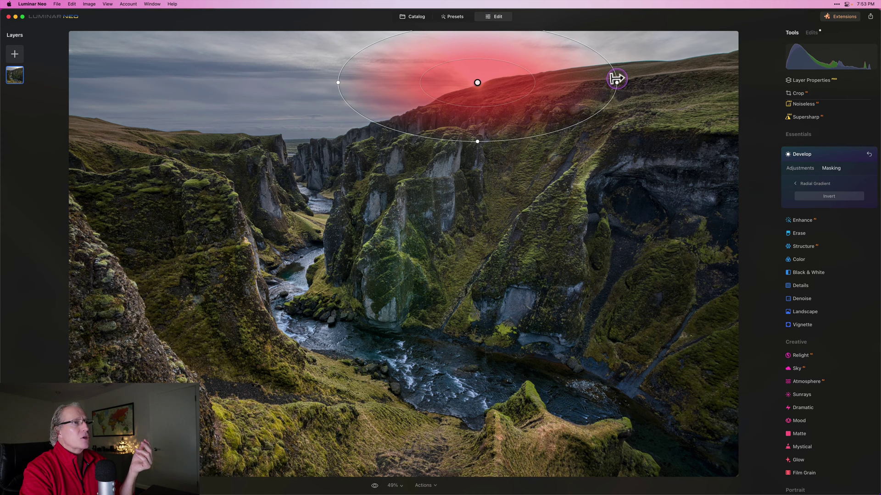
drag(530, 69, 595, 37)
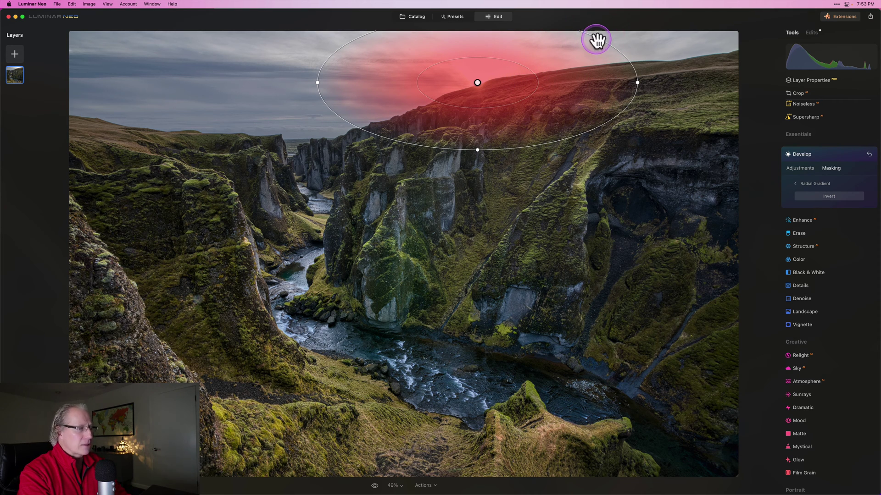
Set the masked Develop adjustments to Exposure 0.67, Smart Contrast -30 and Temperature 7.
click(800, 169)
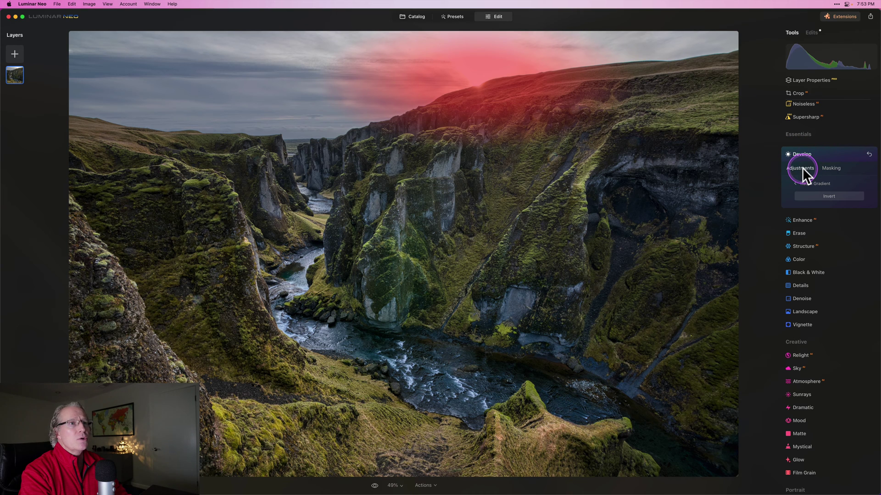
drag(830, 200, 834, 200)
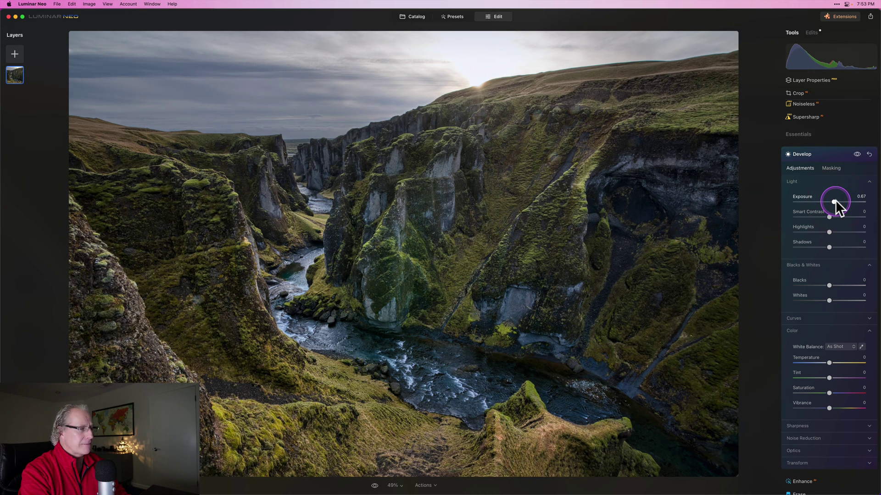
click(827, 216)
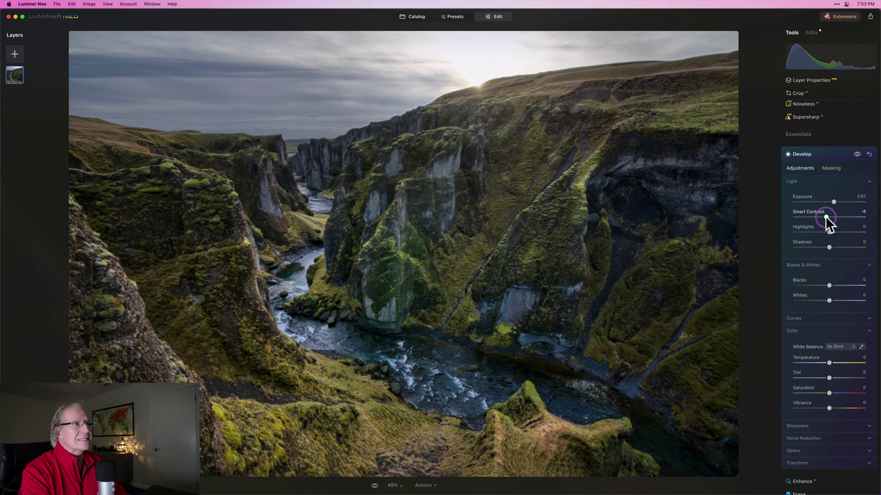
drag(826, 216, 820, 217)
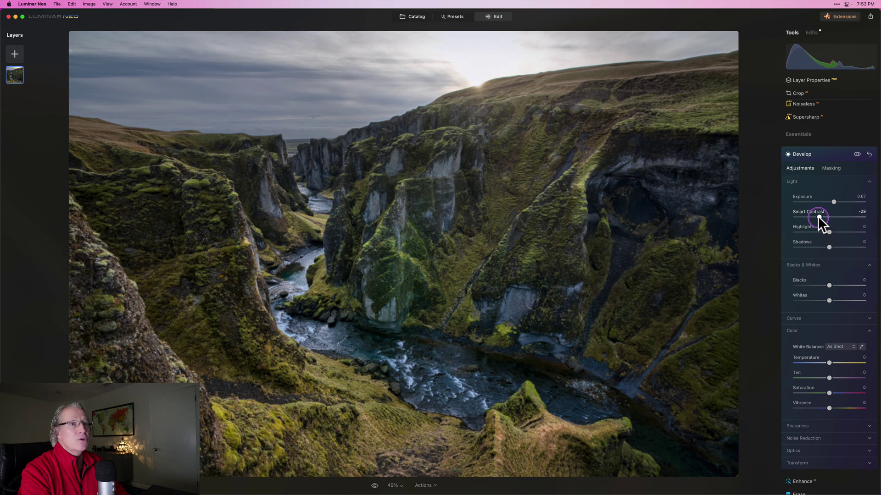
click(817, 216)
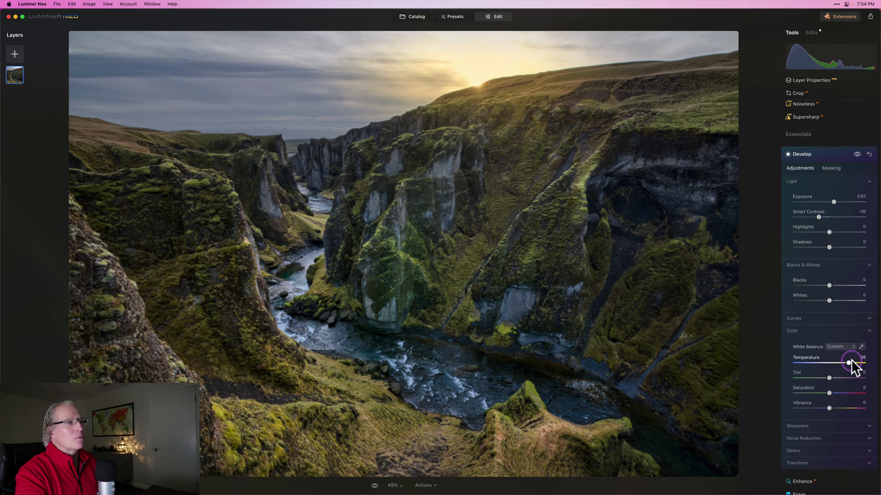
drag(852, 362, 834, 363)
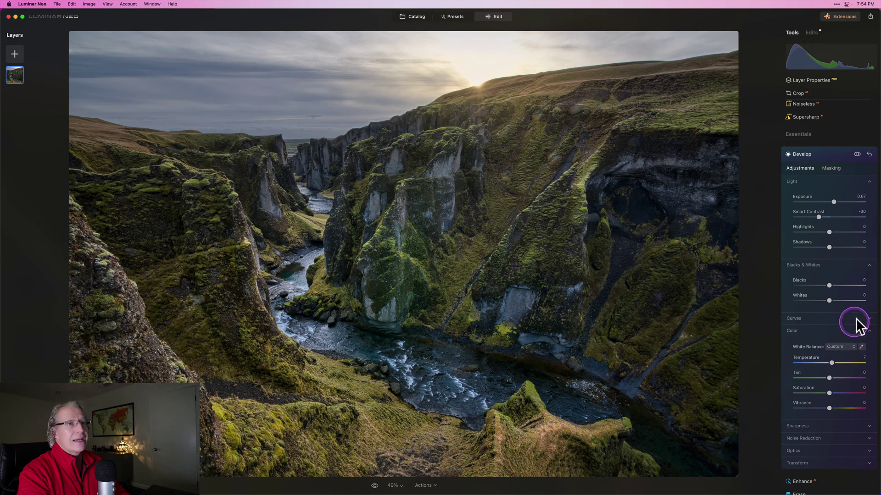
Compare the photo with and without the masked Develop adjustment around the sun, and collapse the Develop tool.
click(856, 154)
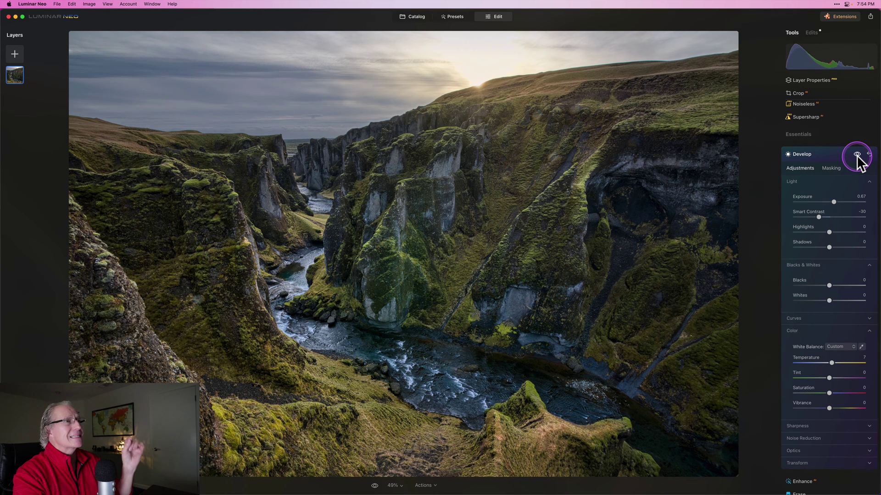
click(856, 155)
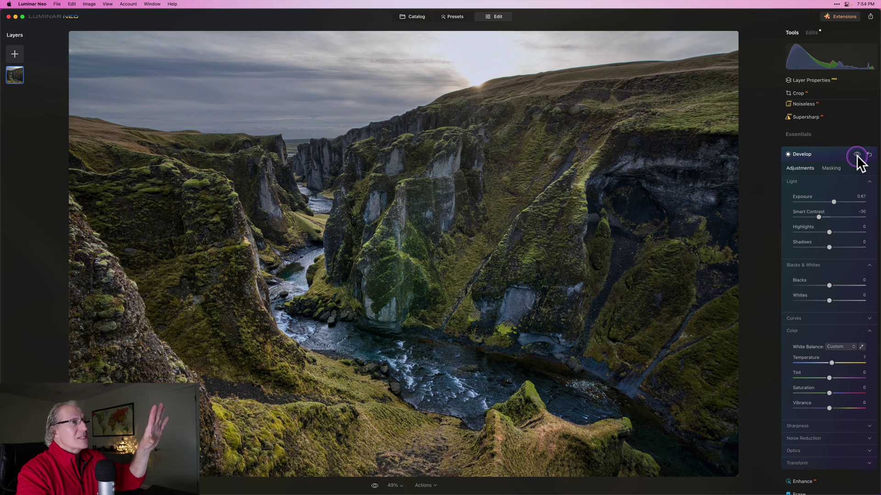
click(857, 154)
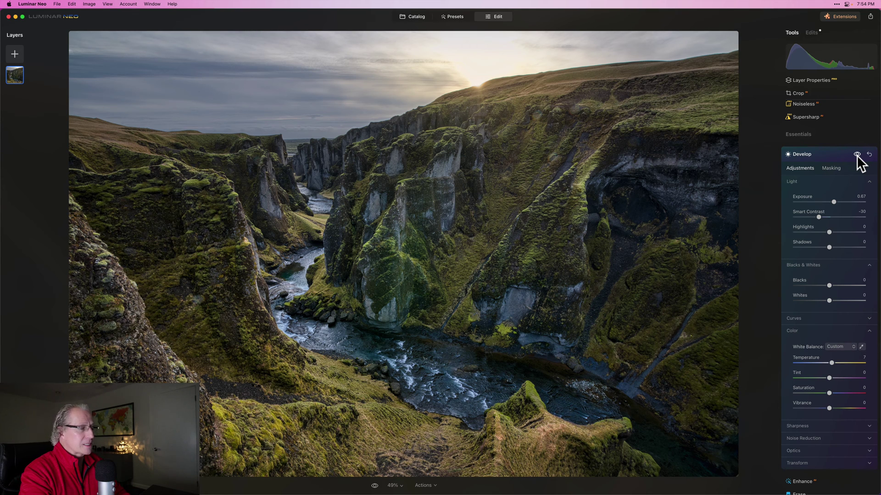
click(831, 152)
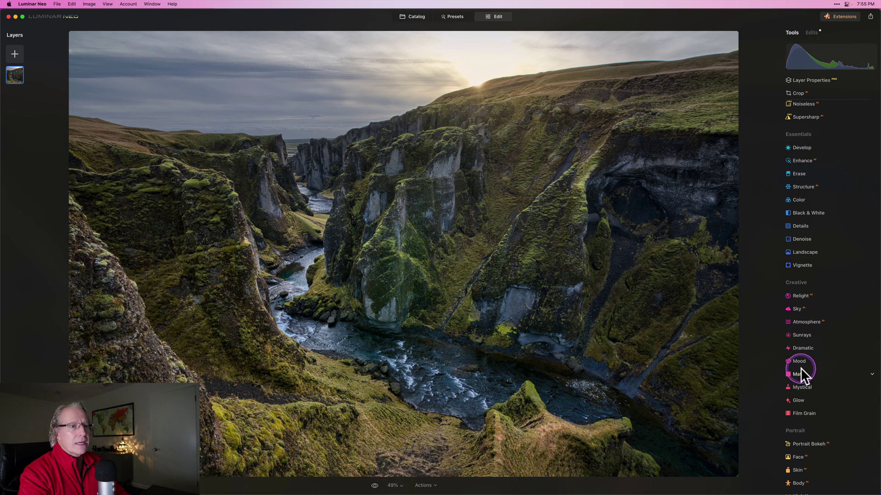
Apply the Mystical effect to the whole photo with Amount 30 and compare the photo with and without it.
click(800, 386)
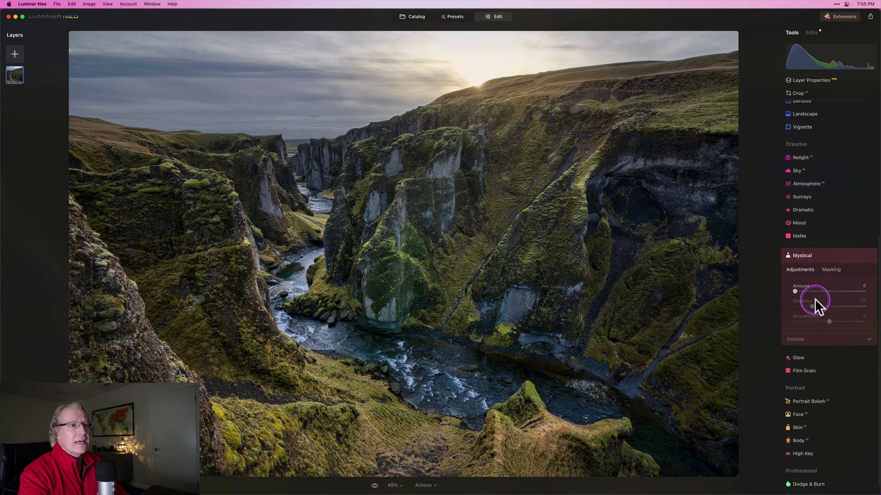
click(818, 291)
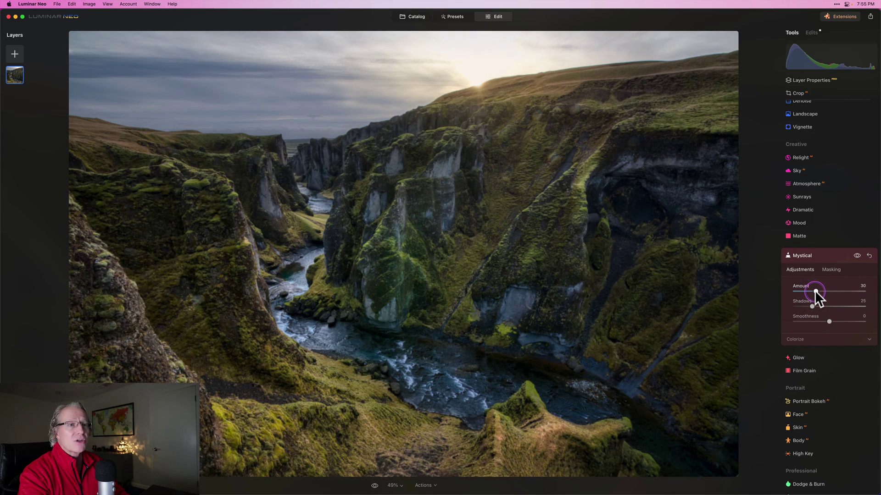
click(856, 255)
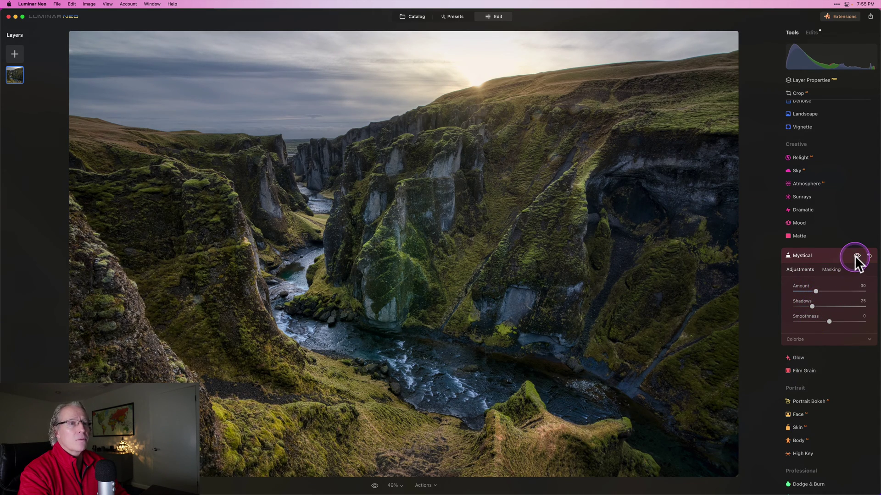
click(856, 255)
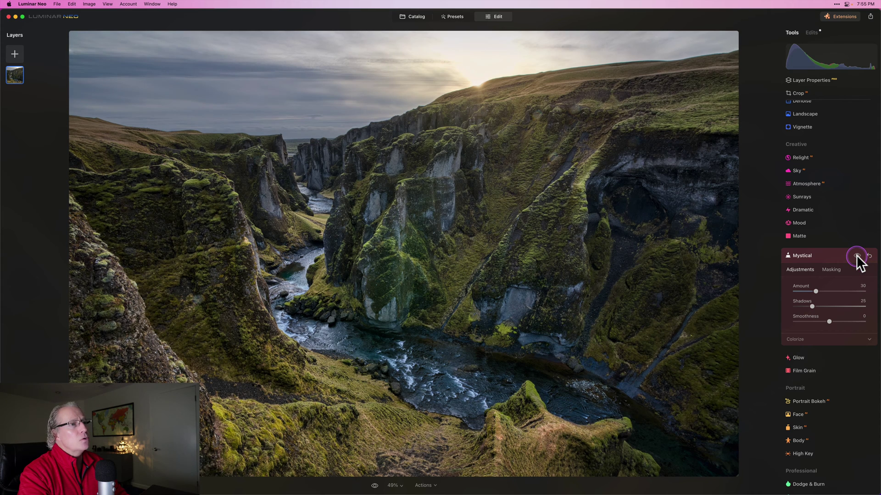
click(856, 256)
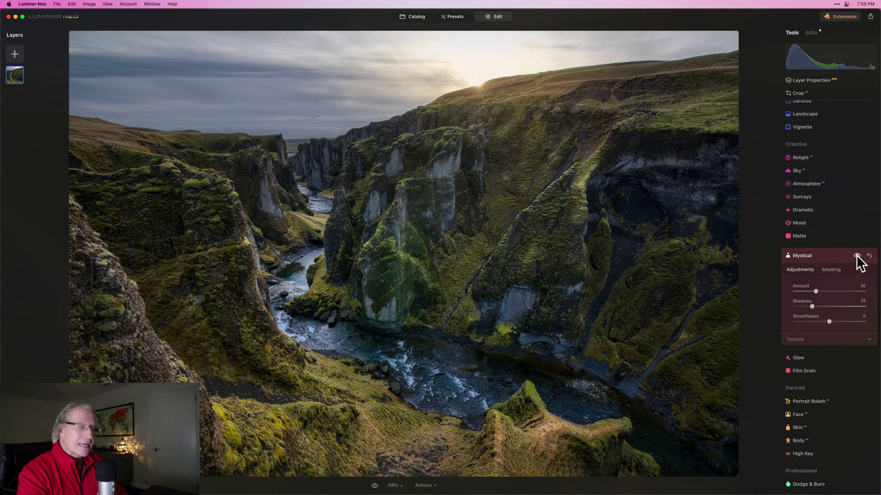
Open the Color tool and expand its HSL controls for the whole photo.
click(814, 235)
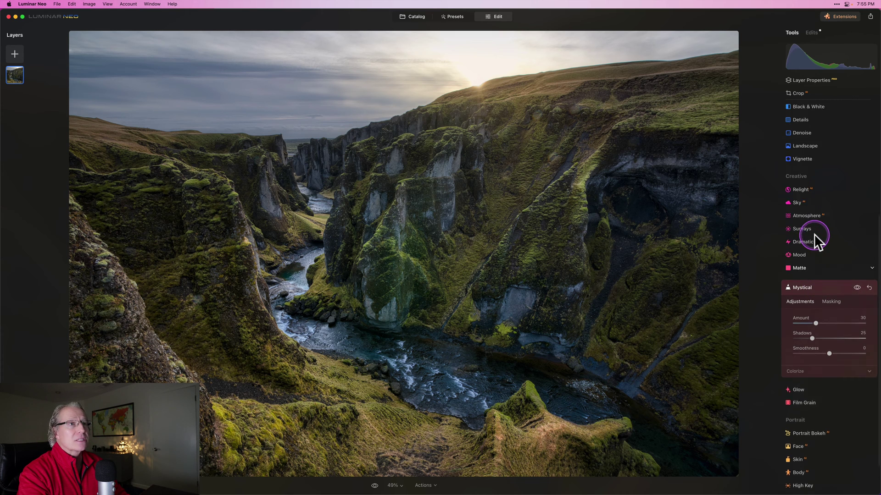
click(801, 166)
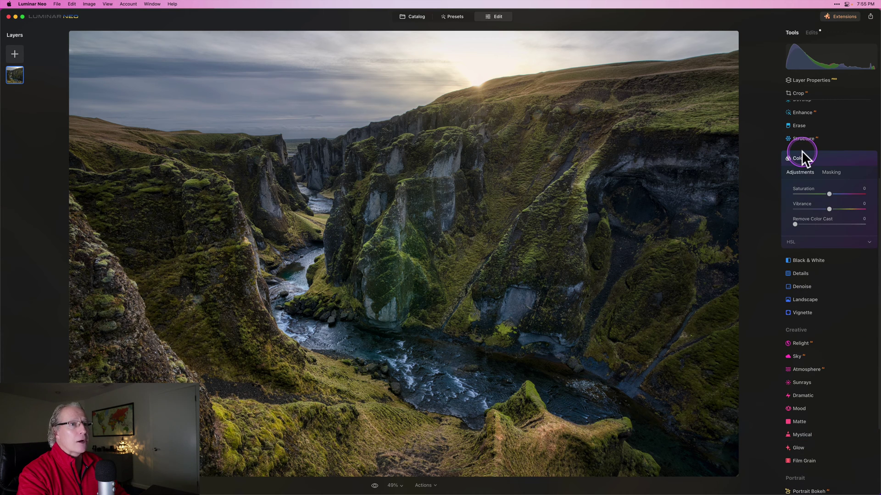
click(829, 193)
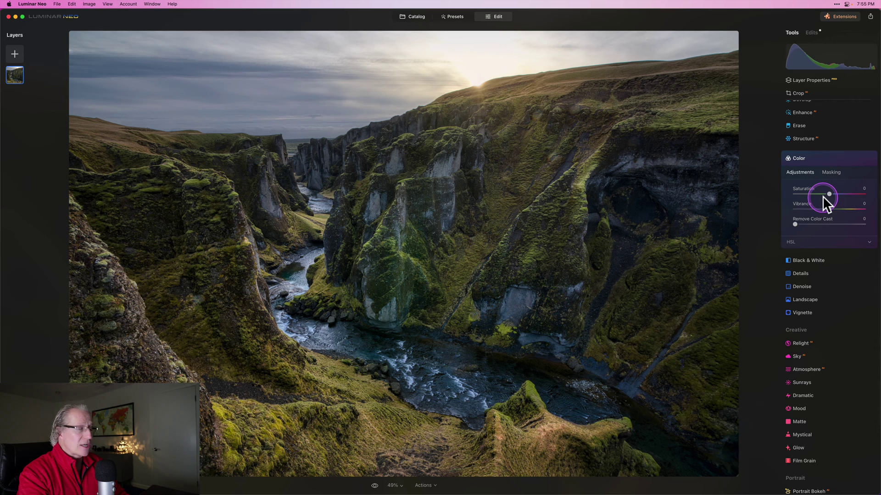
click(792, 241)
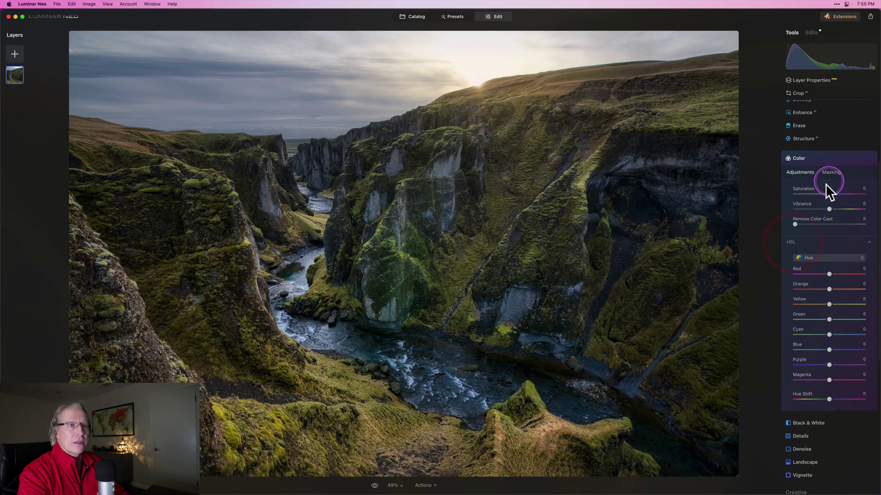
click(826, 205)
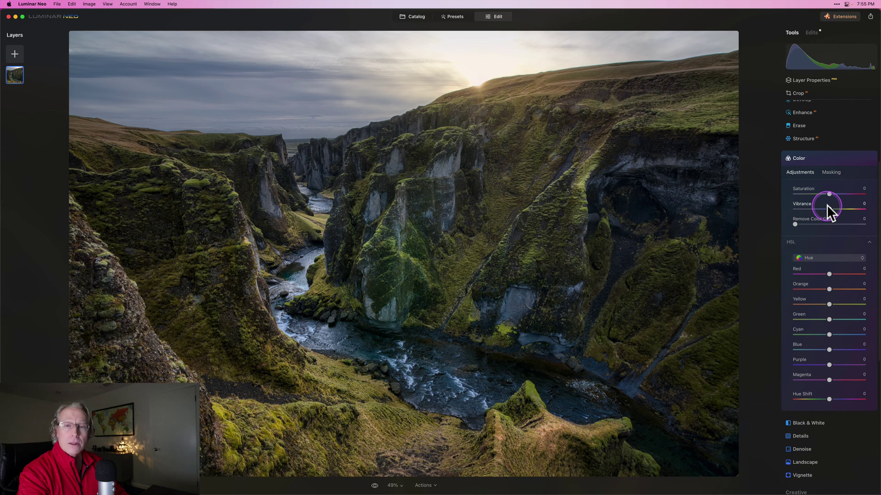
scroll(824, 270, down, 2)
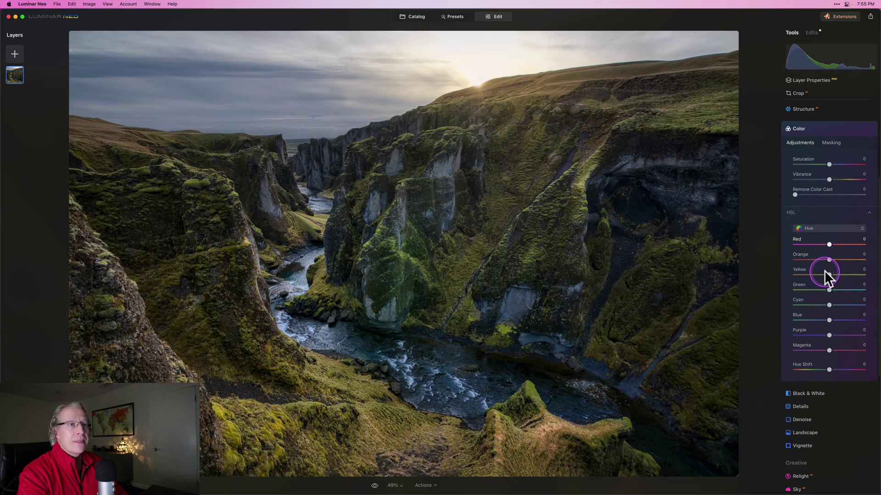
Set the HSL Hue of Orange to 40.
click(820, 243)
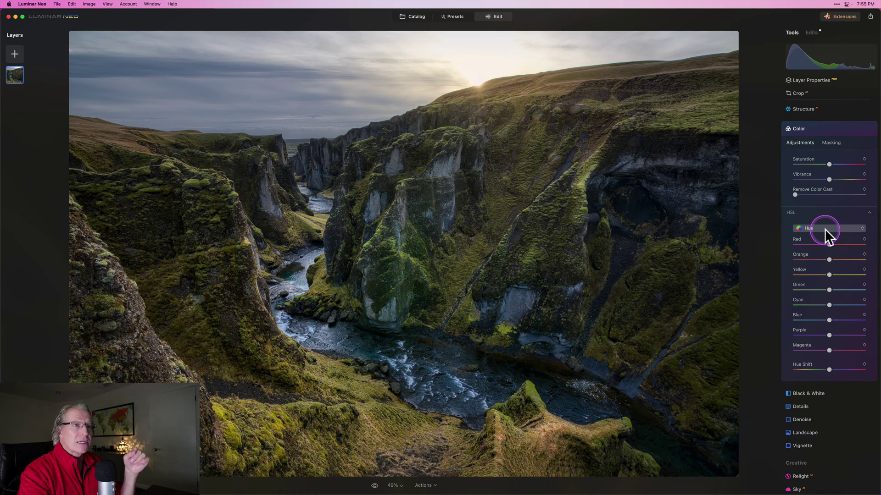
click(825, 229)
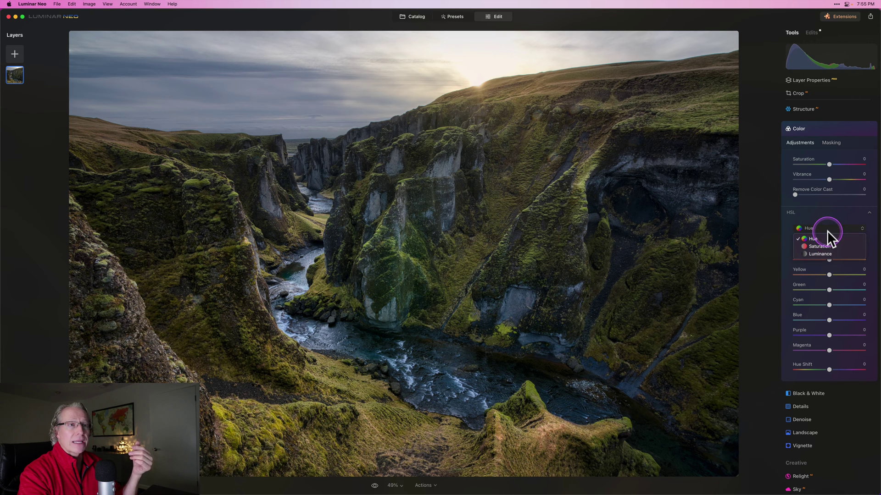
click(824, 238)
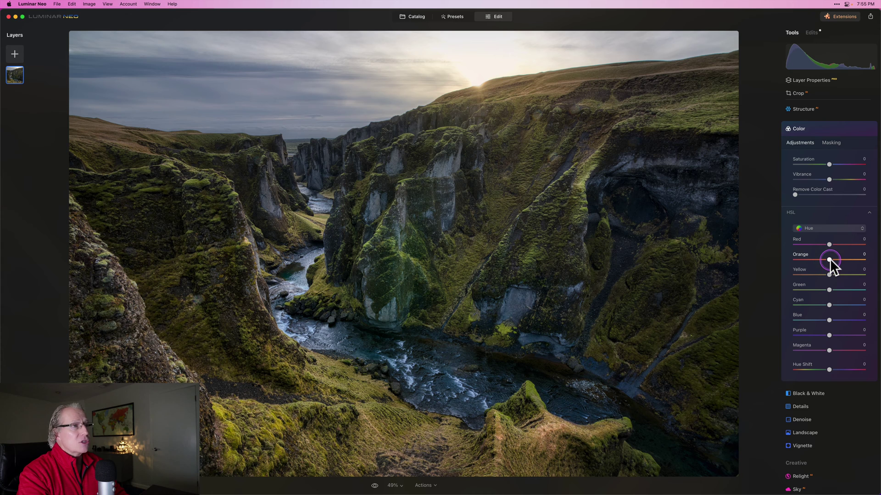
drag(830, 259, 832, 259)
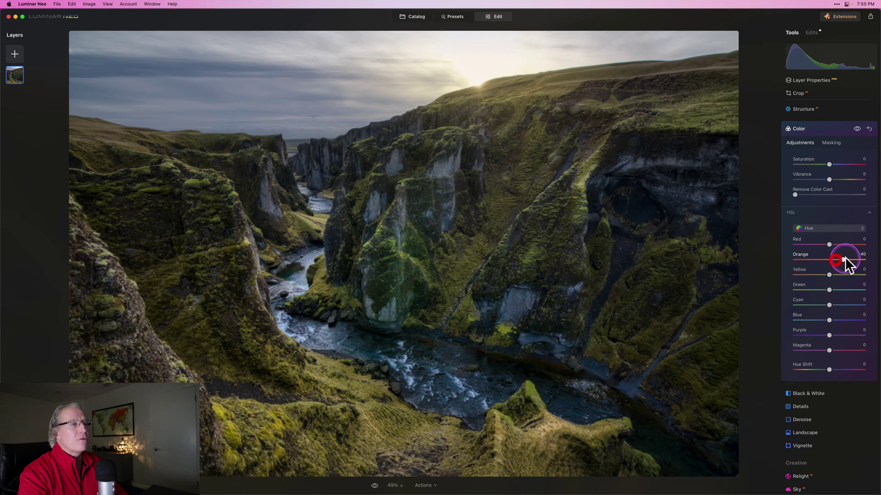
drag(845, 258, 845, 258)
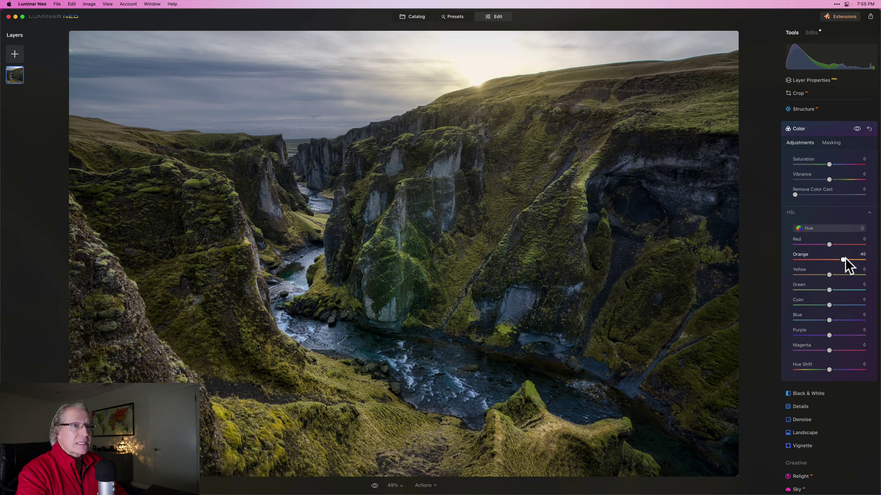
click(863, 258)
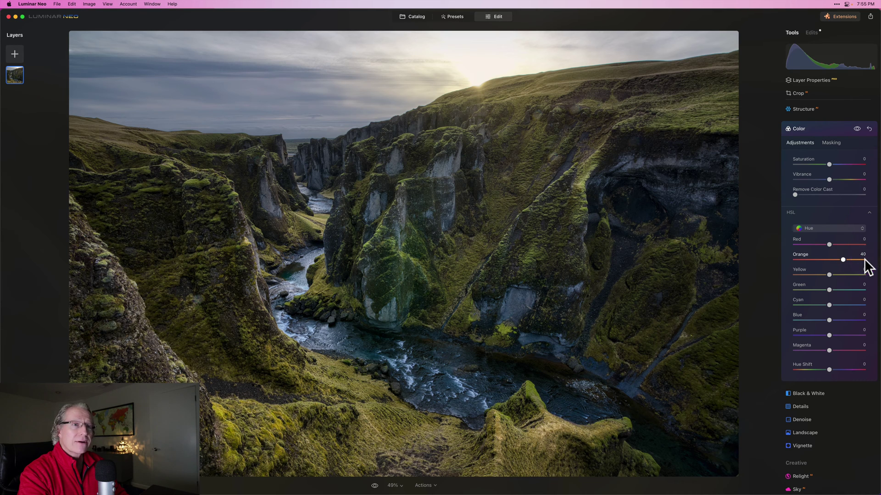
click(800, 262)
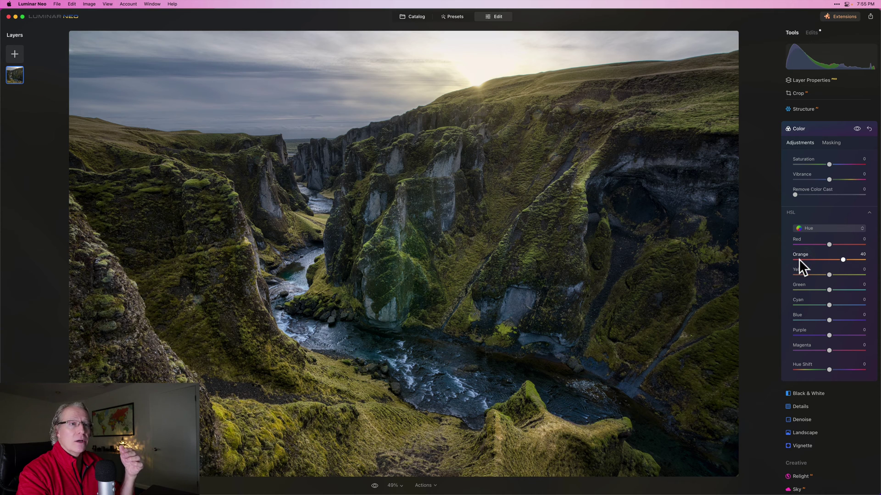
click(849, 240)
click(792, 261)
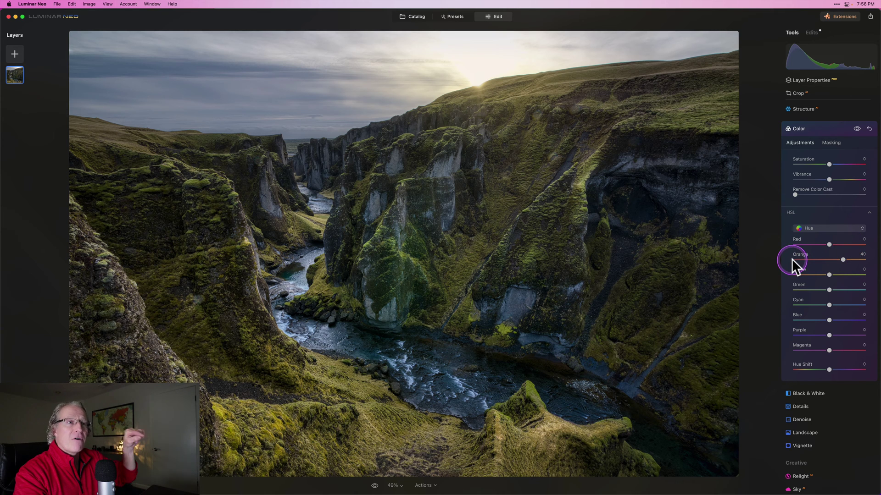
click(824, 252)
click(864, 244)
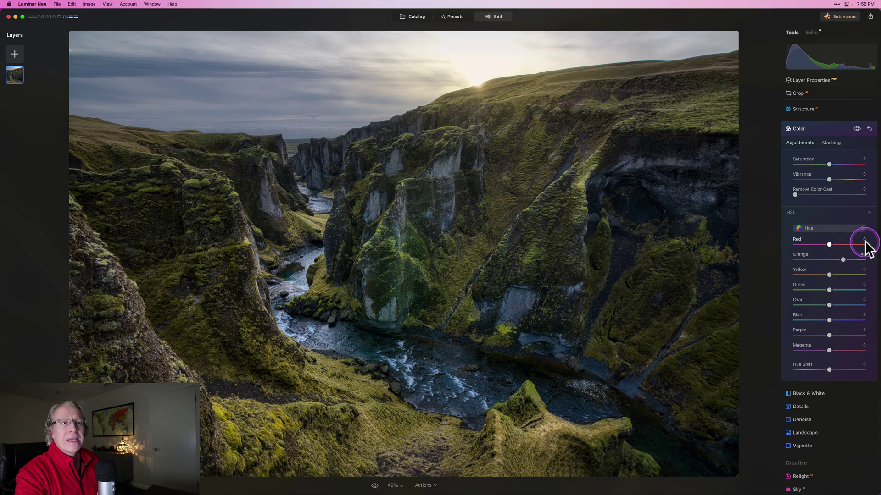
click(865, 244)
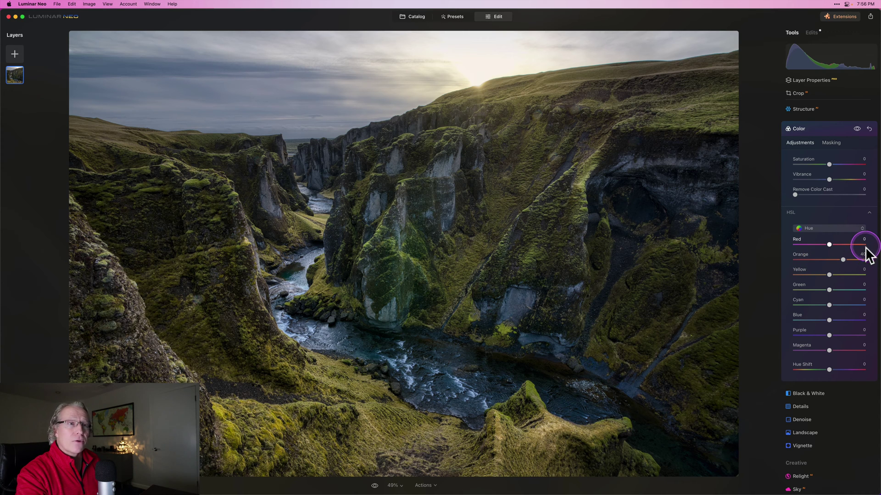
Set the HSL Hue of Yellow to -10.
click(832, 288)
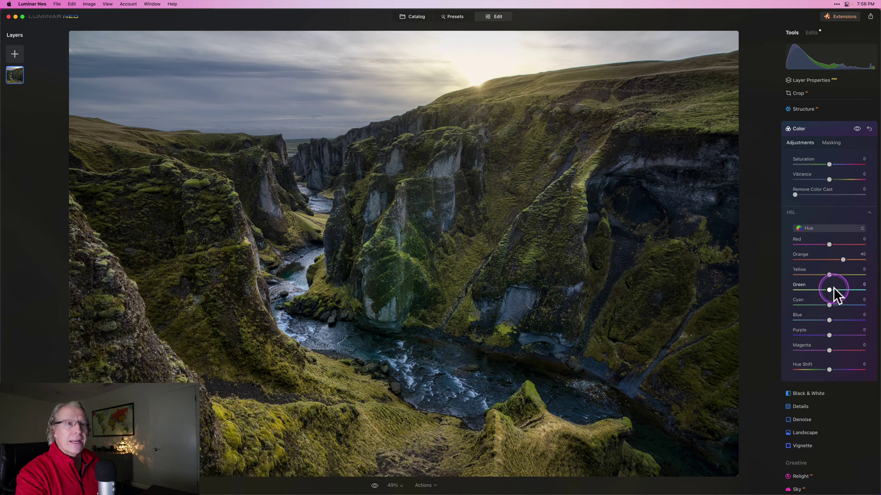
click(796, 275)
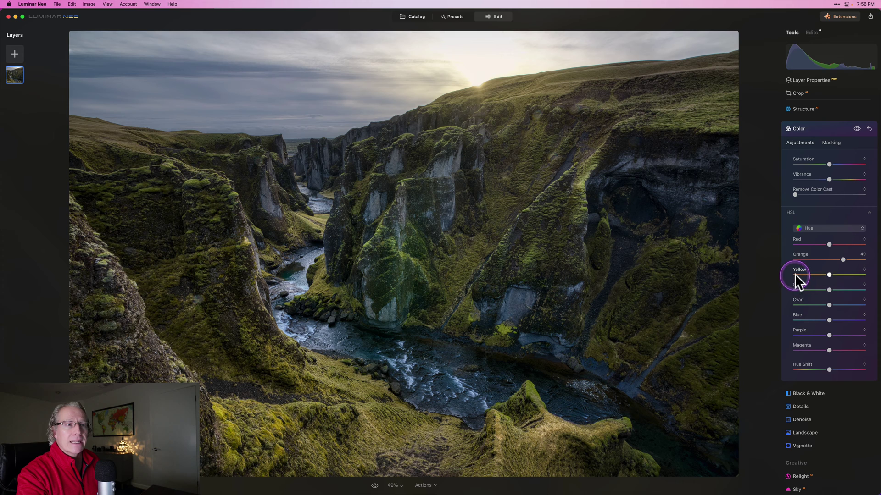
click(828, 275)
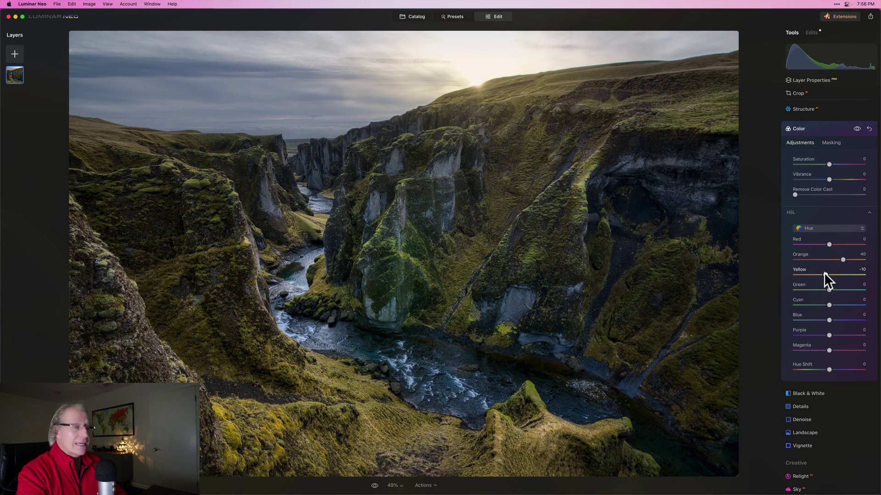
Set the HSL Saturation of both Yellow and Green to 10.
click(838, 227)
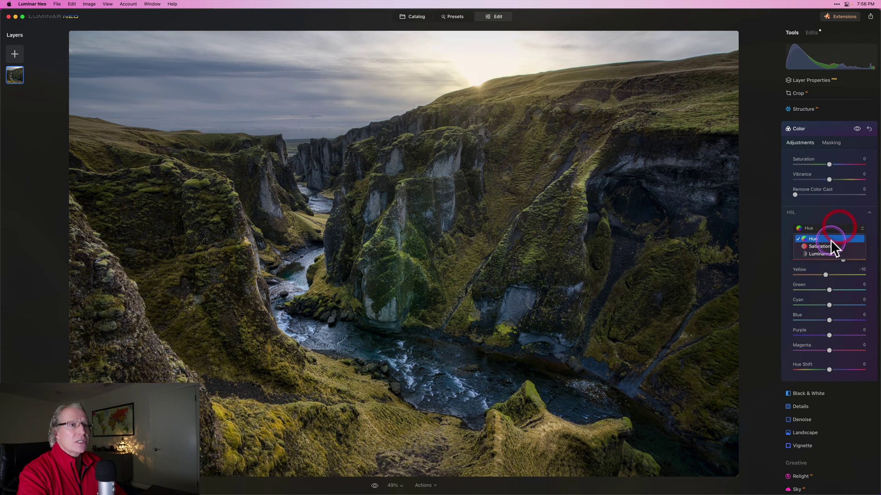
click(831, 244)
click(831, 273)
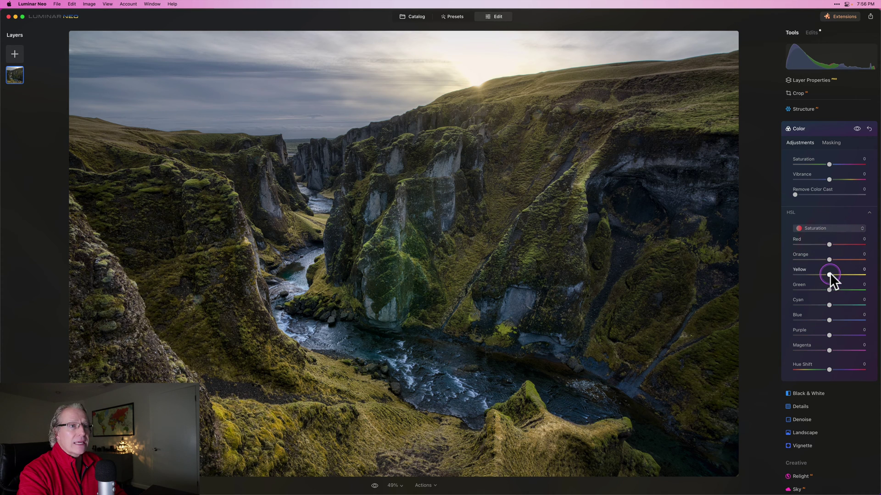
drag(829, 273, 831, 274)
drag(833, 274, 834, 274)
click(828, 287)
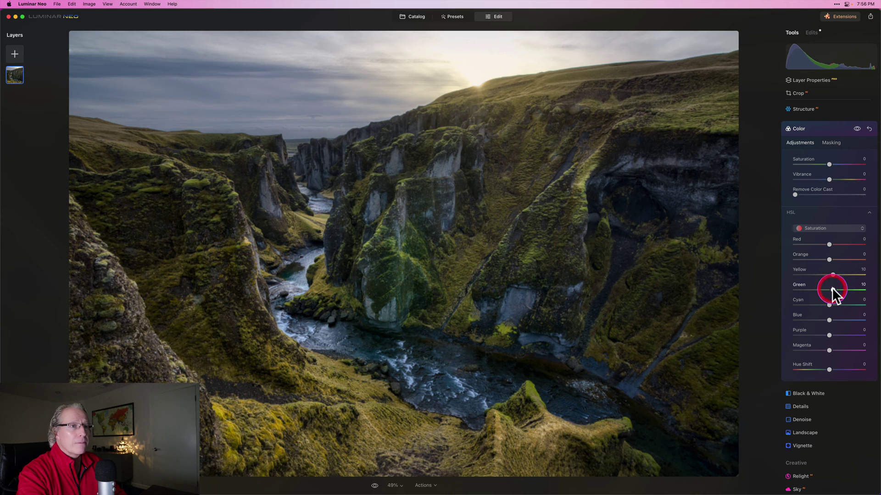
Set the HSL Luminance of Yellow to 25 and of Green to 10.
click(828, 229)
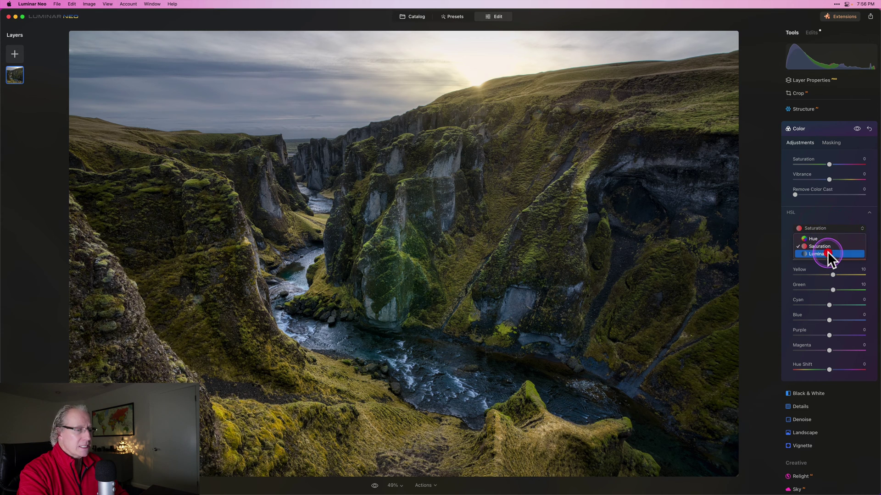
click(827, 251)
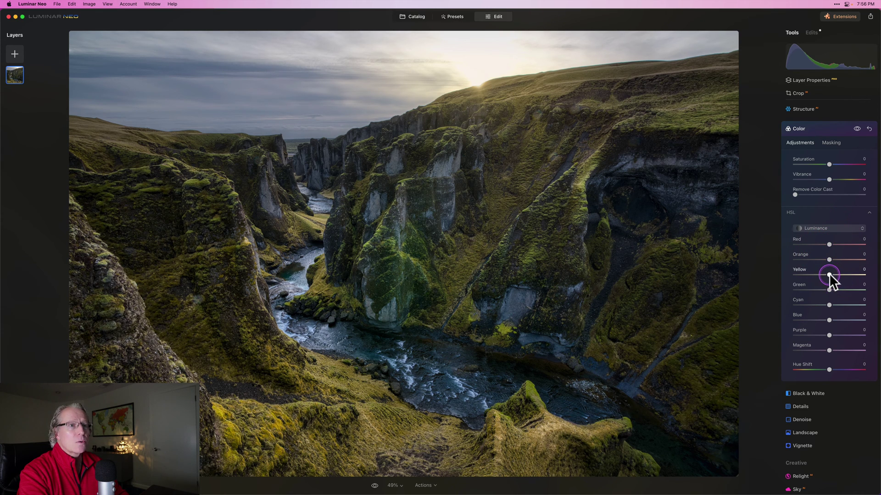
drag(829, 274, 836, 274)
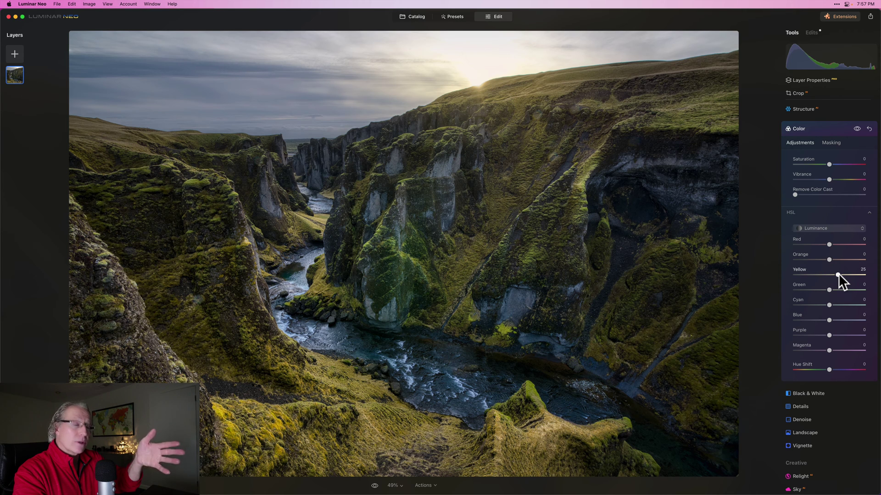
click(833, 286)
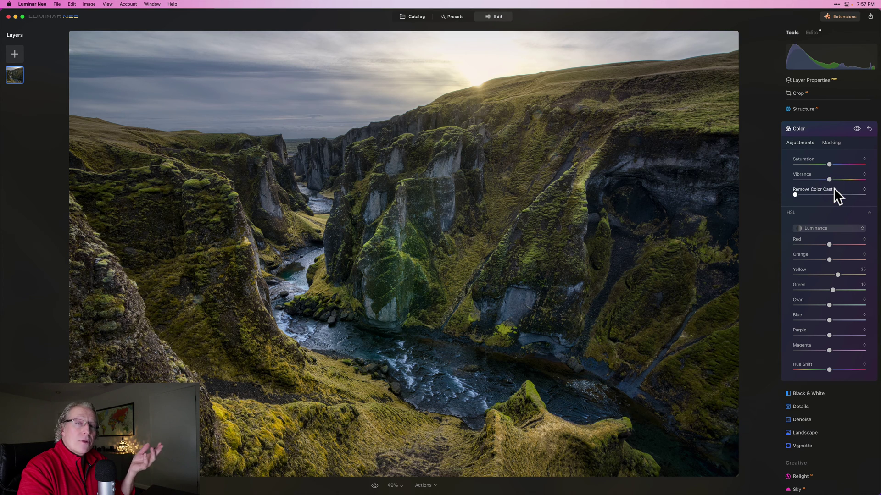
Compare the photo with and without the Color adjustments and collapse the Color tool.
click(856, 129)
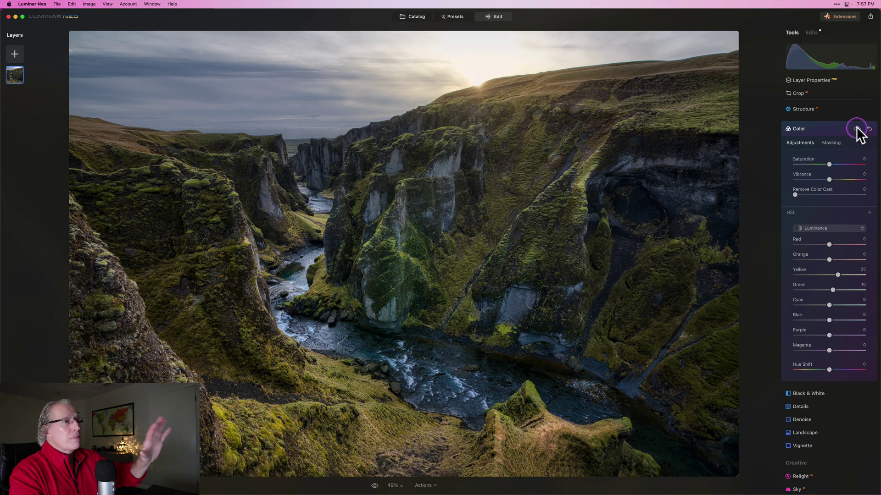
click(856, 128)
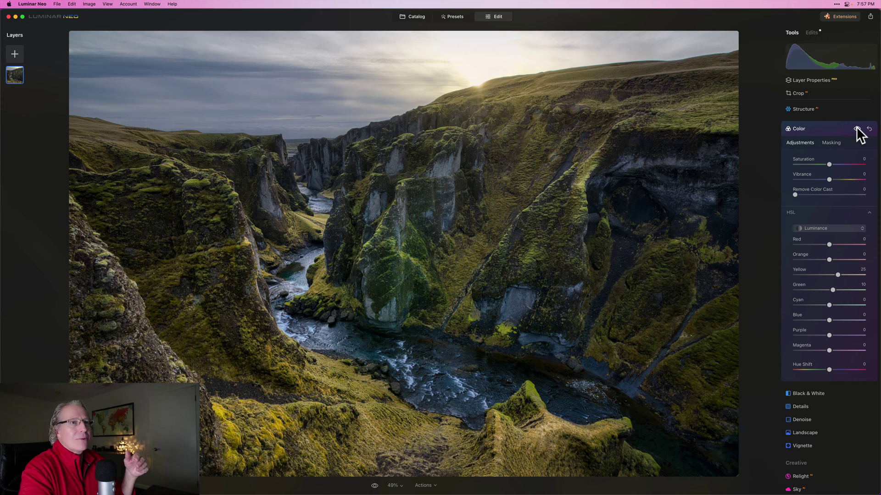
click(834, 129)
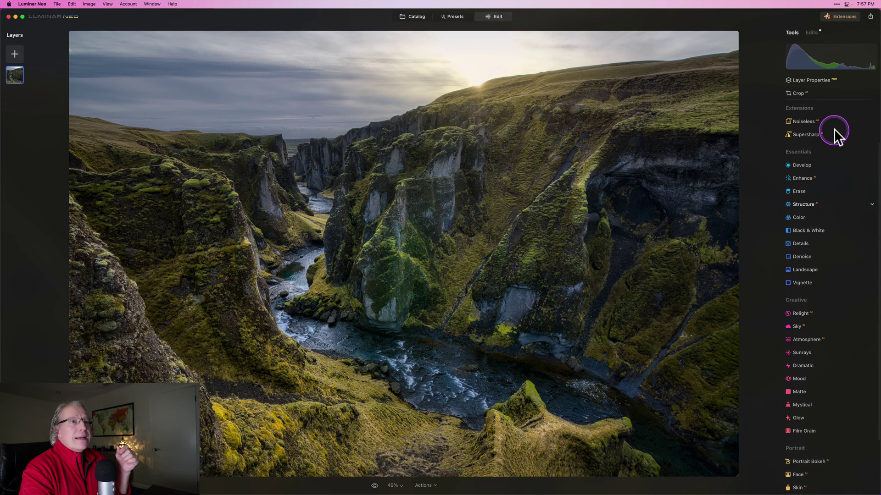
Start a brush mask for a new Develop adjustment, in Paint mode with Strength 20.
click(805, 186)
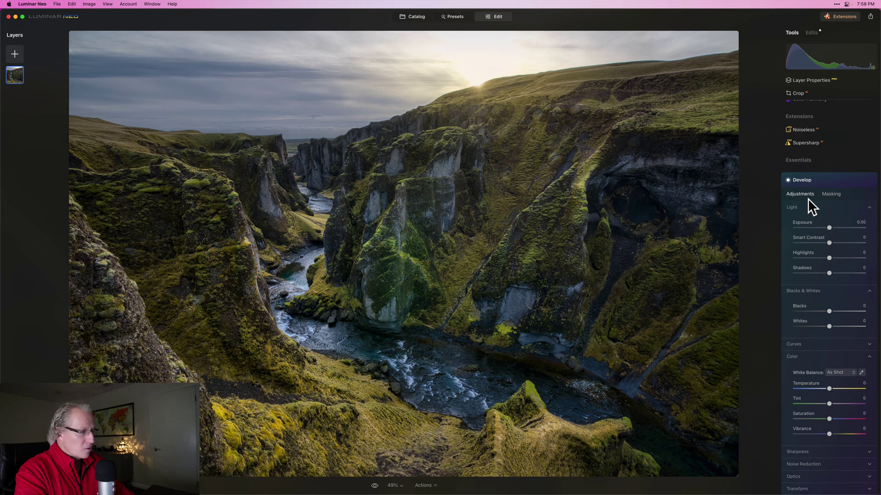
click(833, 194)
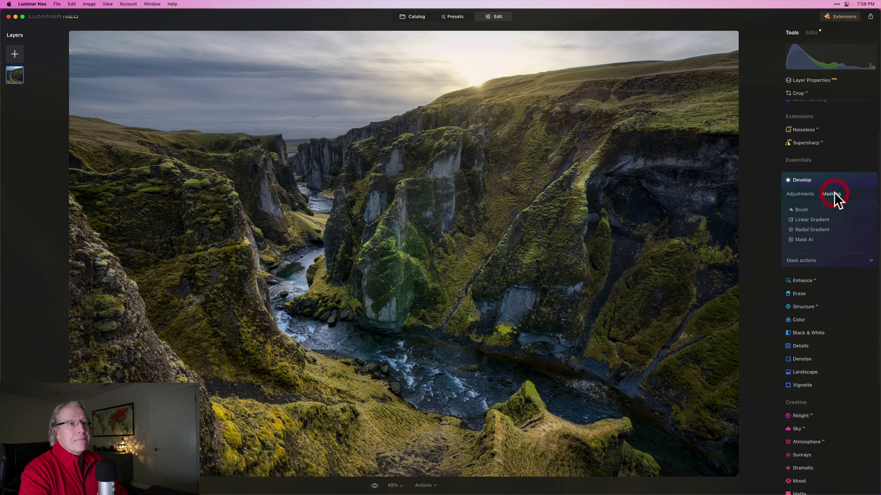
click(805, 213)
click(806, 263)
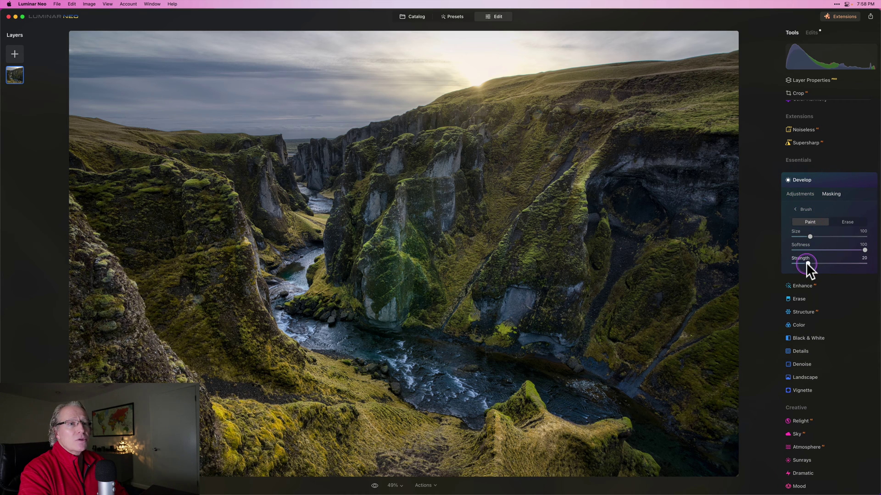
click(808, 223)
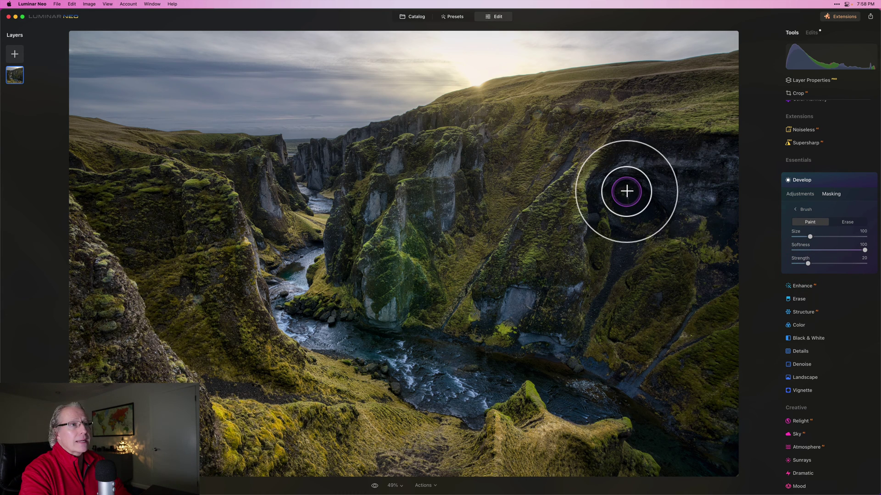
Brush the mask over the shadowed cliff and dark gully on the far side and the rocky slopes on the near side, enlarging the brush to 172.
mouse_move(618, 176)
mouse_down()
mouse_move(662, 158)
mouse_move(703, 164)
mouse_move(673, 169)
mouse_move(686, 197)
mouse_move(719, 180)
mouse_move(733, 223)
mouse_move(700, 196)
mouse_move(727, 205)
mouse_move(725, 227)
mouse_move(732, 216)
mouse_move(687, 198)
mouse_move(670, 213)
mouse_move(626, 199)
mouse_move(627, 178)
mouse_move(617, 253)
mouse_move(578, 381)
mouse_move(617, 379)
mouse_move(648, 433)
mouse_move(728, 459)
mouse_move(660, 442)
mouse_move(639, 418)
mouse_move(701, 289)
mouse_move(734, 264)
mouse_move(715, 213)
mouse_move(746, 168)
mouse_move(646, 185)
mouse_move(675, 170)
mouse_move(665, 146)
mouse_move(636, 159)
mouse_move(623, 203)
mouse_move(623, 184)
mouse_move(629, 221)
mouse_up()
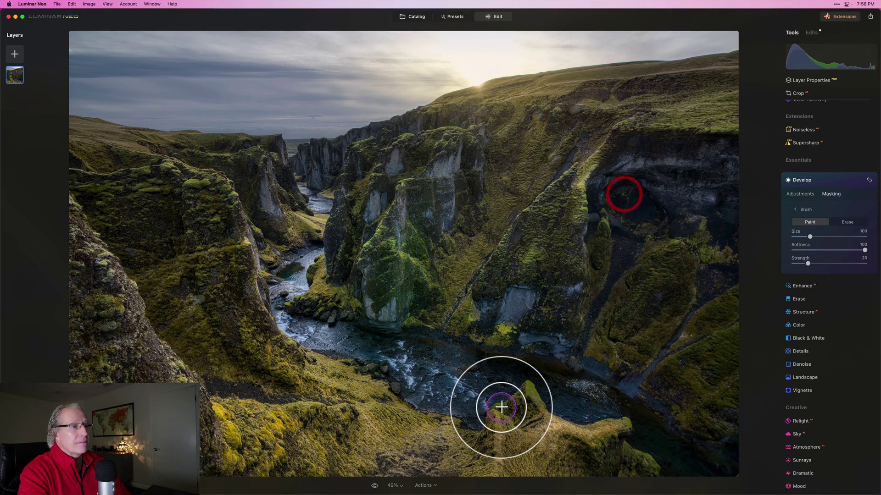
click(118, 331)
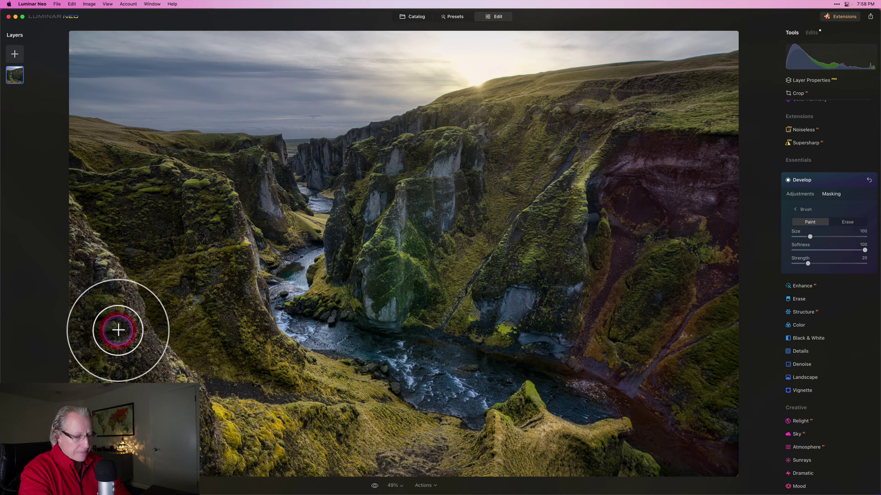
drag(99, 304, 164, 398)
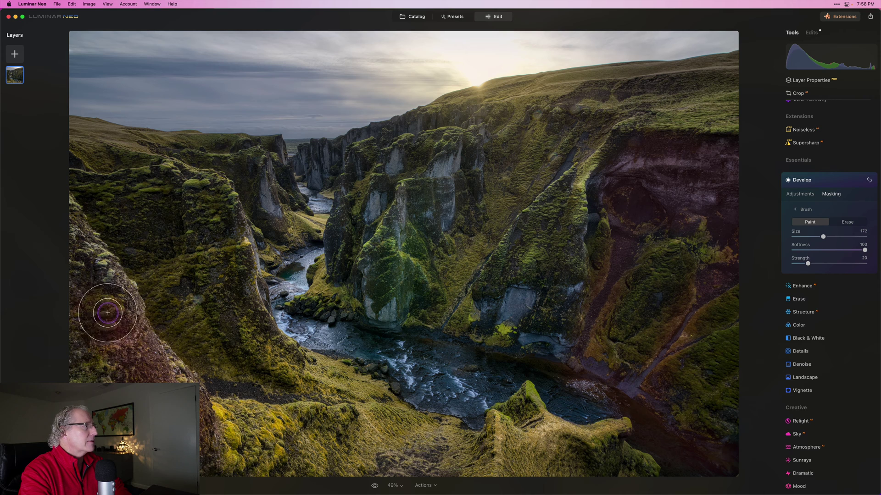
mouse_move(158, 211)
mouse_down()
mouse_move(197, 219)
mouse_move(150, 216)
mouse_move(183, 232)
mouse_up()
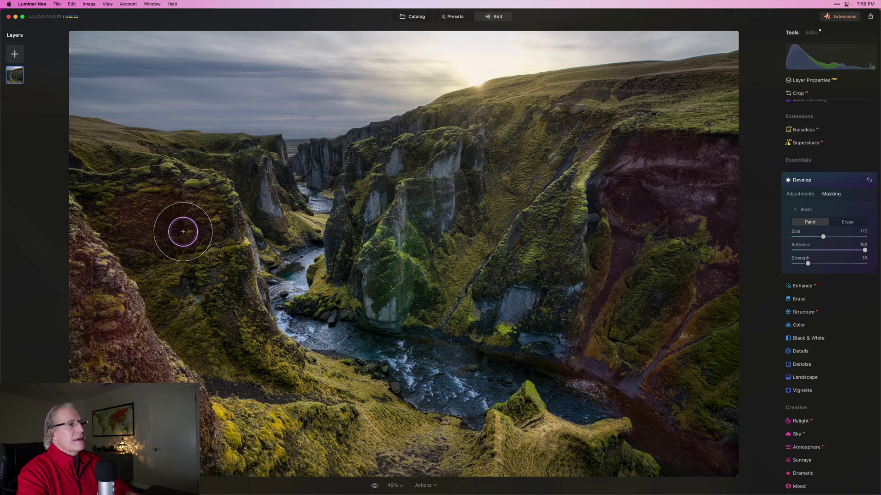
Lower the masked Develop Exposure to -1.45 and compare the photo with and without it.
click(808, 194)
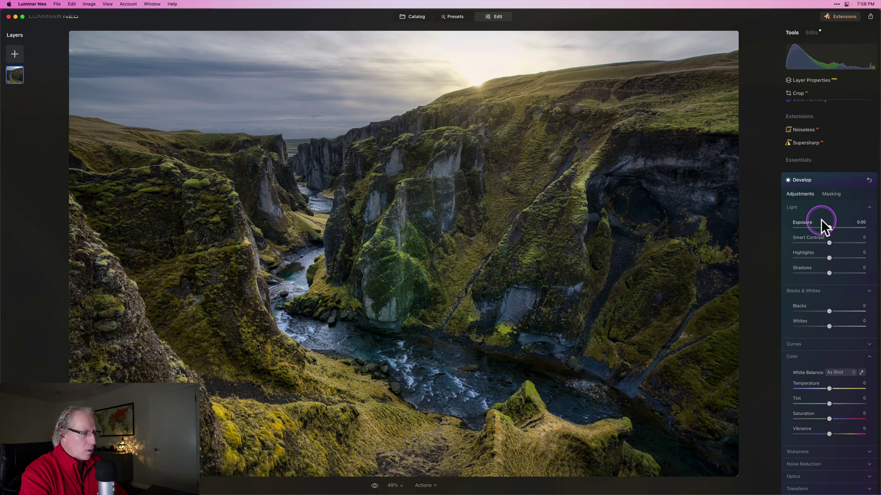
mouse_move(821, 222)
mouse_down()
mouse_move(829, 226)
mouse_move(818, 227)
mouse_up()
click(857, 180)
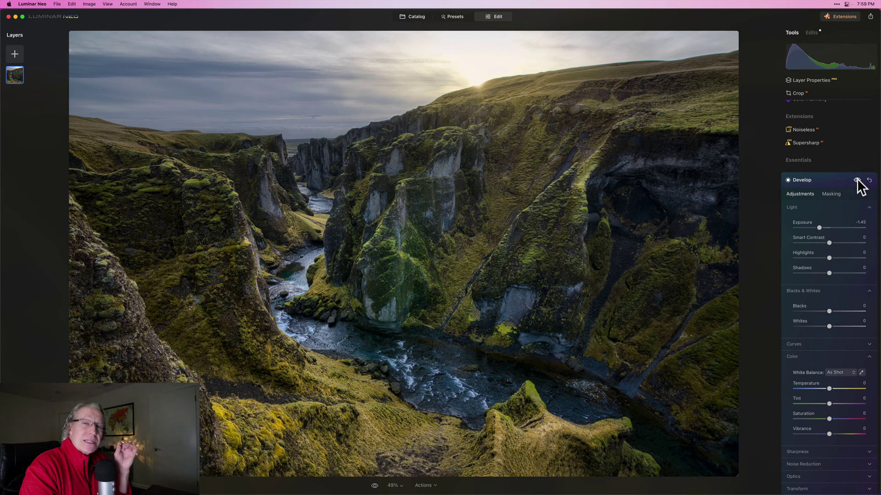
click(820, 228)
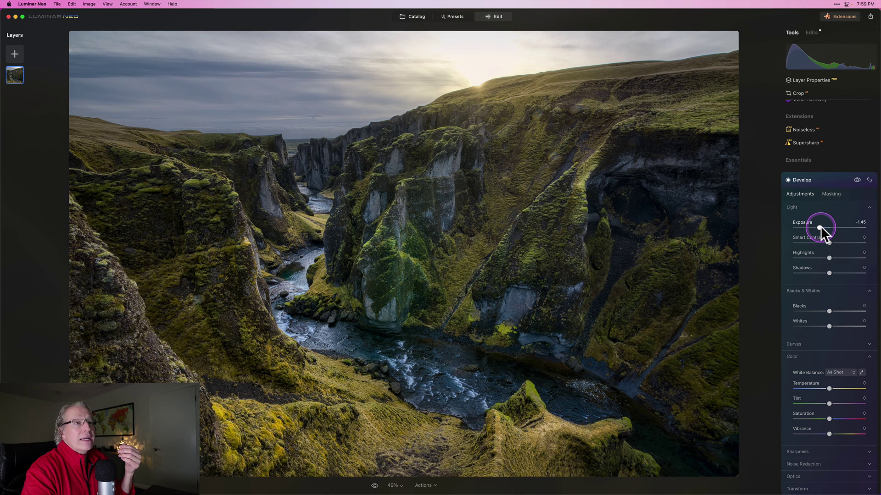
Try the masked Exposure at -5.00, settle on -1.49, and collapse the Develop tool.
drag(819, 228, 775, 222)
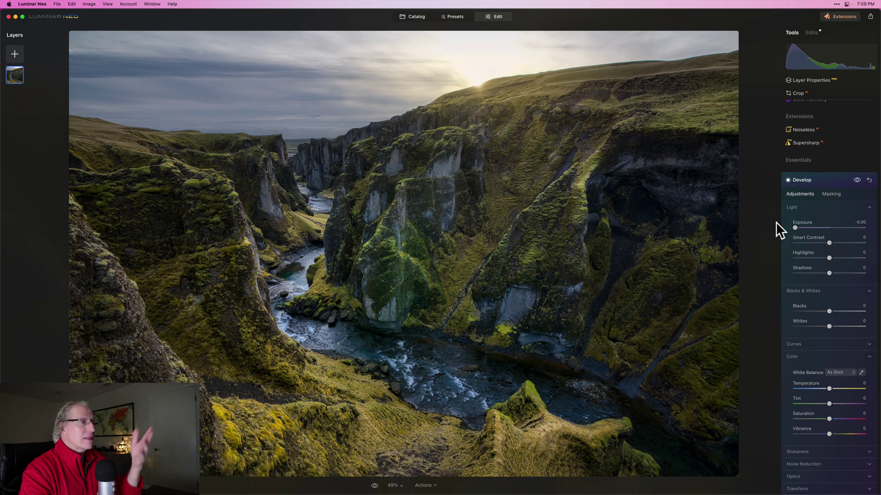
click(803, 224)
drag(821, 227, 819, 227)
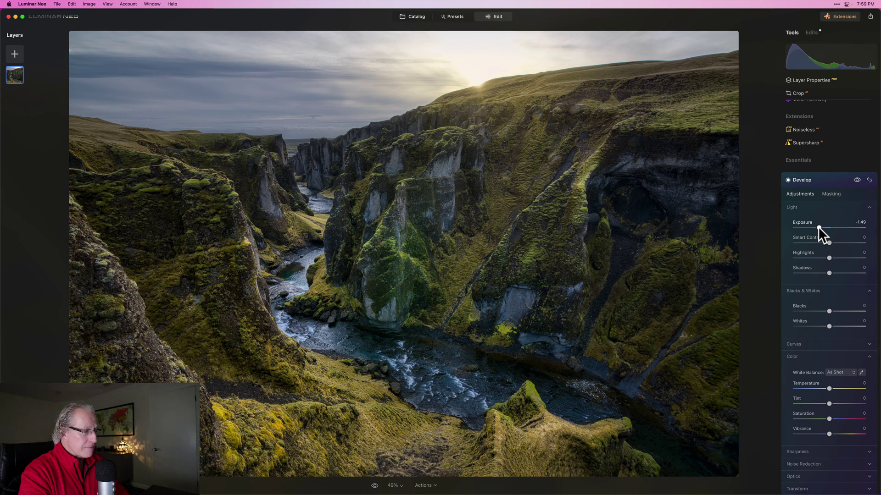
click(822, 212)
click(830, 180)
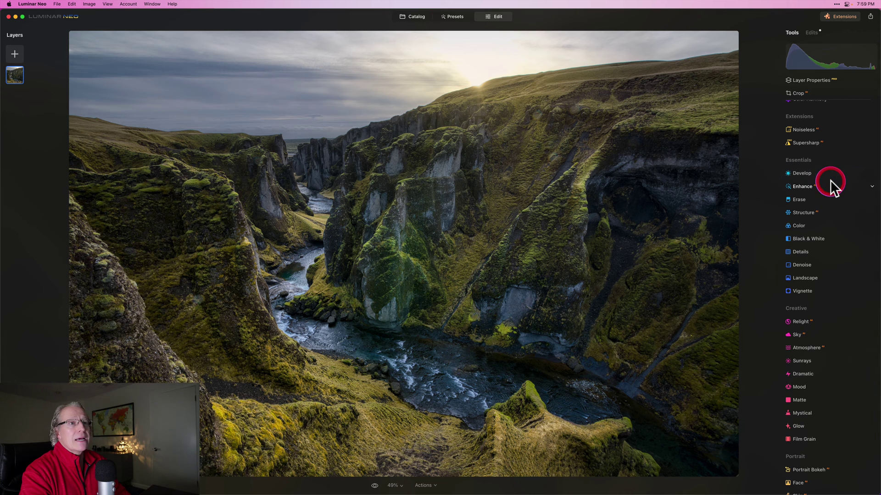
Start a brush mask for another new Develop adjustment, in Paint mode with Strength 20.
click(817, 175)
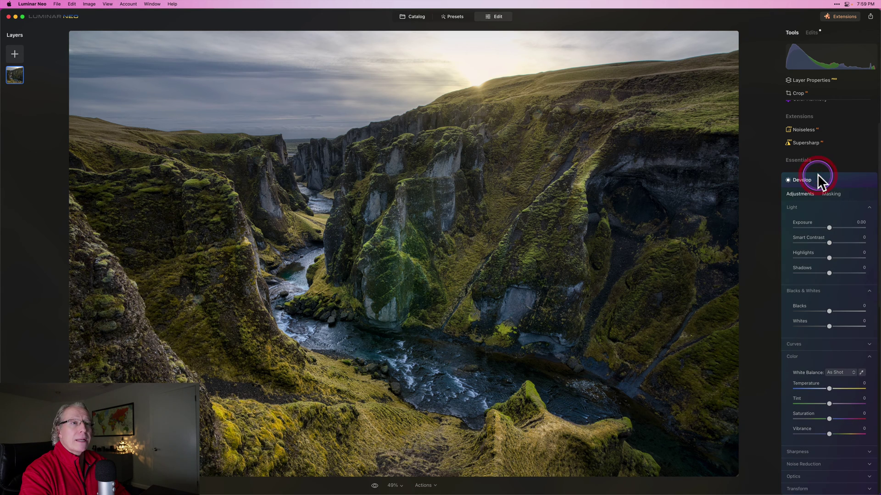
click(831, 194)
click(804, 227)
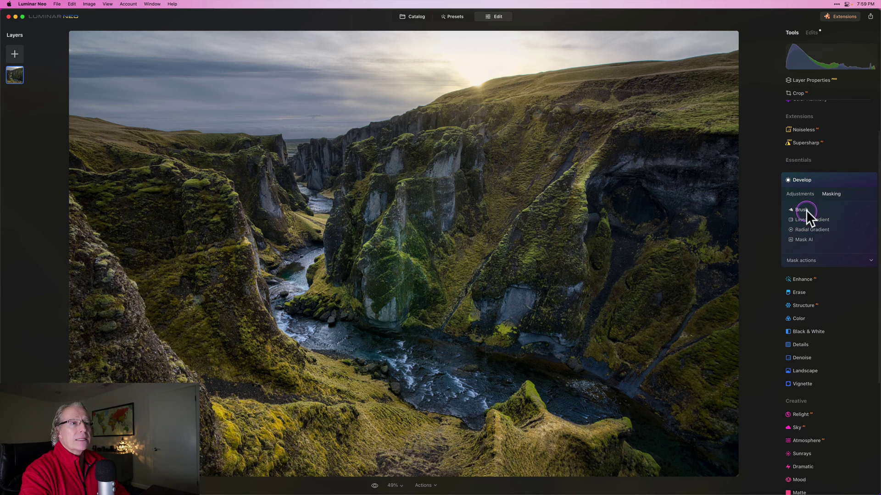
click(805, 210)
click(807, 263)
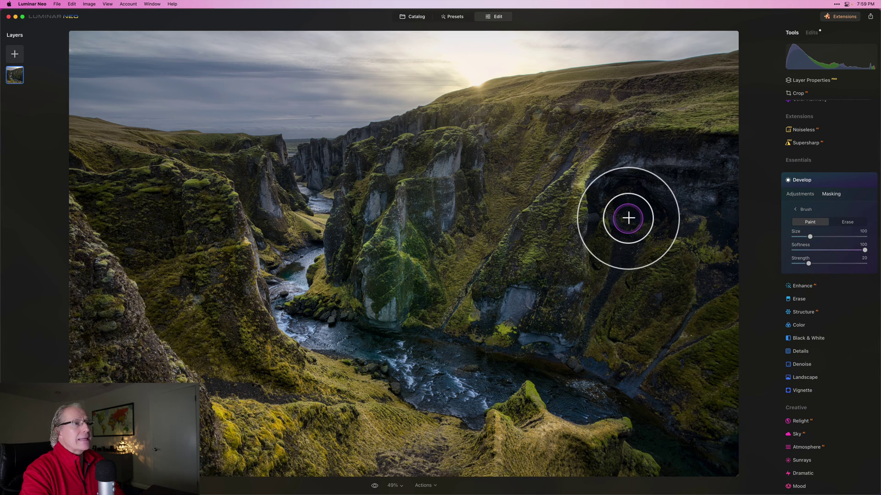
Brush the mask over the sunlit hillside and foreground grass at Size 148, and over the mossy riverbanks at Size 76.
key(bracketright)
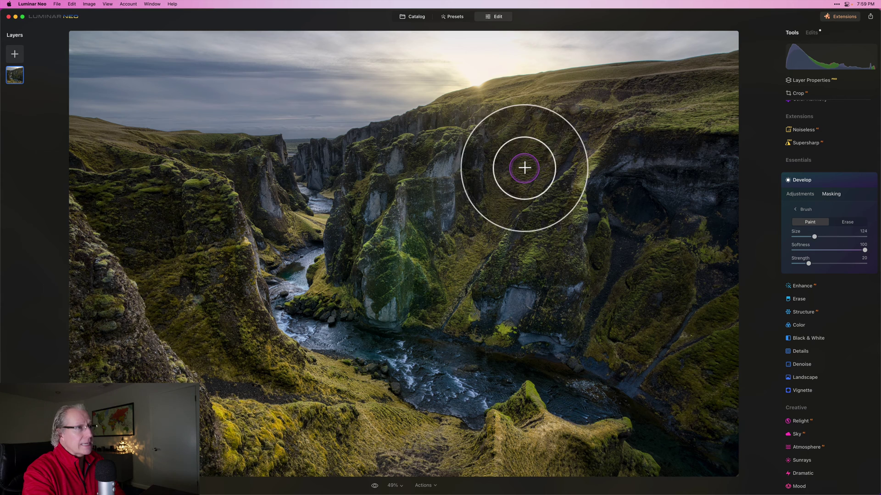
mouse_move(598, 109)
mouse_down()
mouse_move(708, 93)
mouse_move(571, 96)
mouse_move(457, 126)
mouse_move(575, 132)
mouse_move(550, 160)
mouse_move(552, 226)
mouse_move(522, 192)
mouse_move(448, 303)
mouse_move(486, 234)
mouse_move(567, 189)
mouse_move(580, 134)
mouse_up()
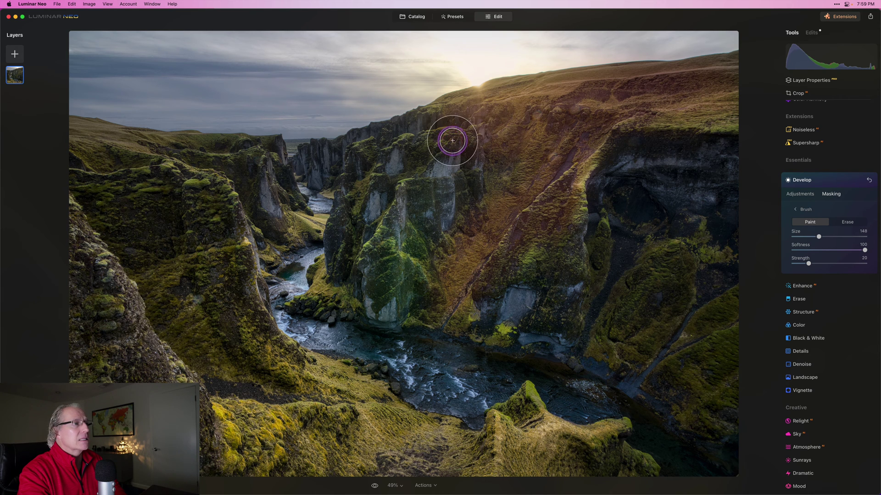
mouse_move(493, 453)
mouse_down()
mouse_move(573, 448)
mouse_move(523, 445)
mouse_move(522, 430)
mouse_move(441, 455)
mouse_move(423, 451)
mouse_move(323, 374)
mouse_move(253, 407)
mouse_move(237, 401)
mouse_move(309, 456)
mouse_move(231, 433)
mouse_move(196, 387)
mouse_move(295, 447)
mouse_move(488, 463)
mouse_move(544, 449)
mouse_move(616, 460)
mouse_move(541, 426)
mouse_move(527, 408)
mouse_move(504, 432)
mouse_up()
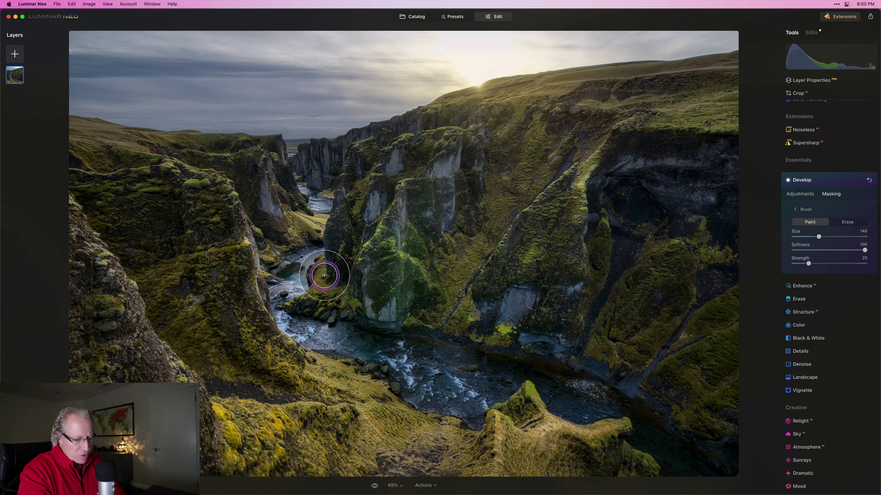
scroll(324, 276, down, 5)
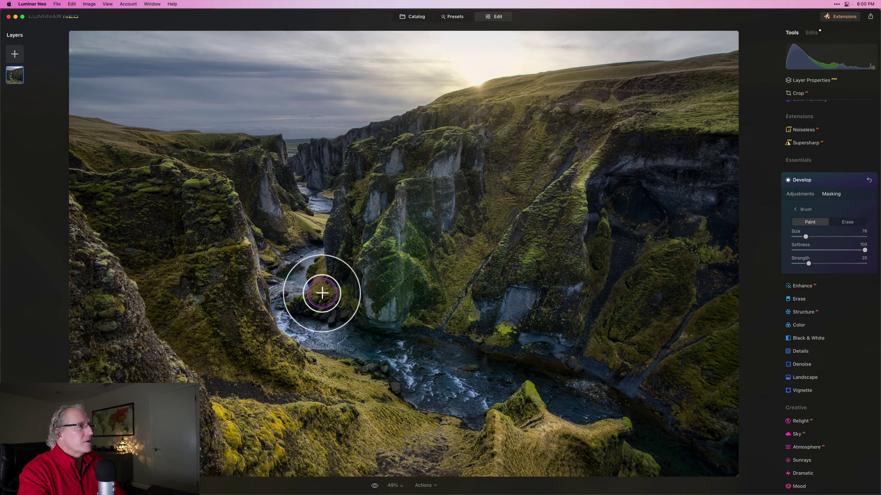
mouse_move(330, 294)
mouse_down()
mouse_move(318, 295)
mouse_move(302, 222)
mouse_move(314, 222)
mouse_up()
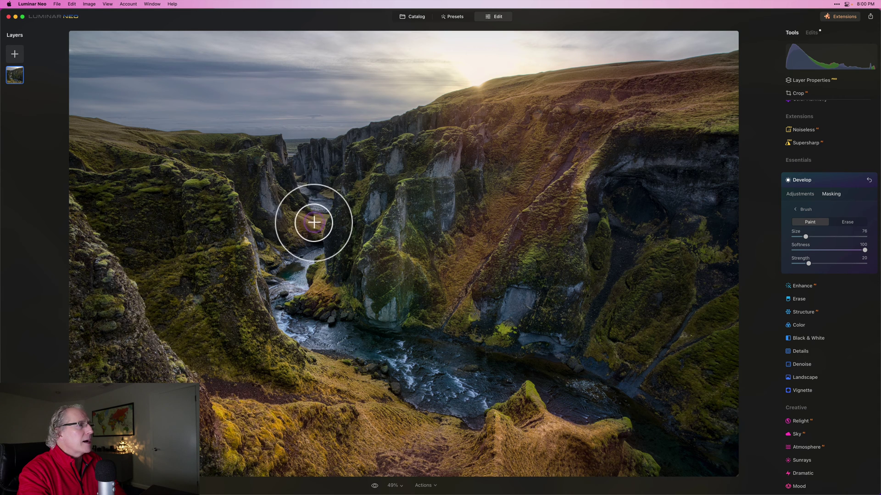
Raise the masked Develop Exposure to 1.11, briefly trying its maximum of 5.00.
click(800, 193)
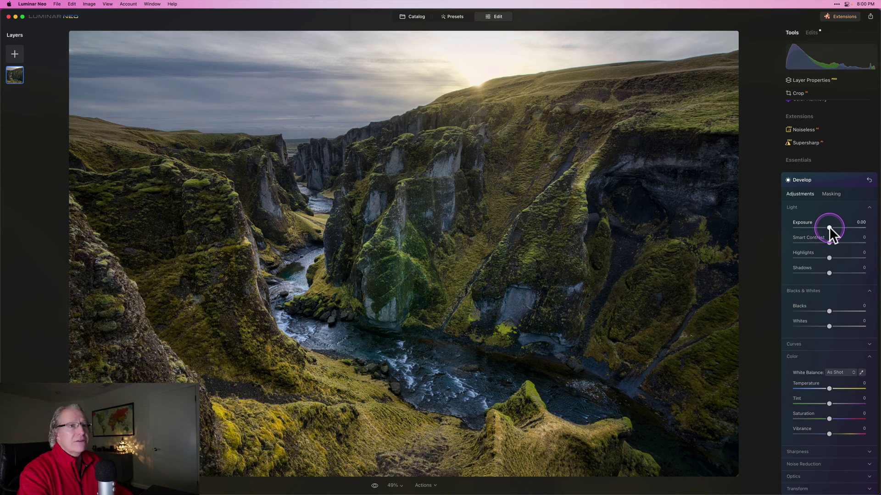
drag(829, 228, 833, 228)
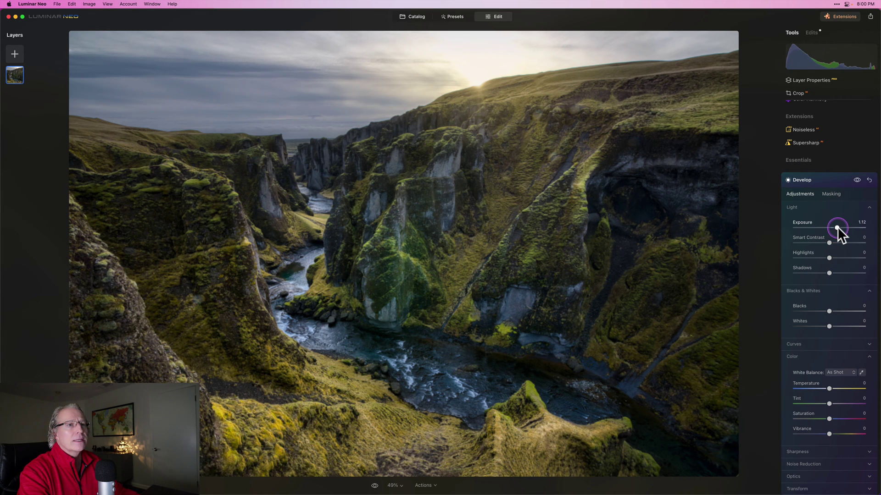
drag(838, 227, 837, 226)
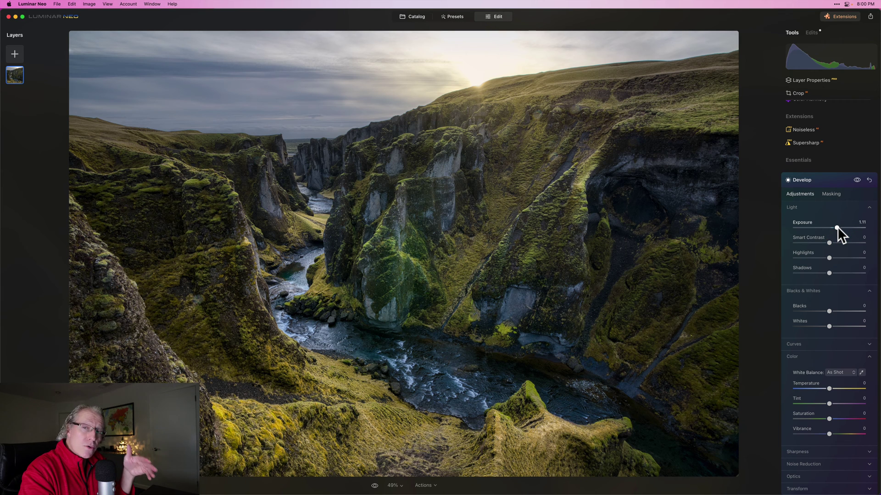
drag(837, 227, 876, 228)
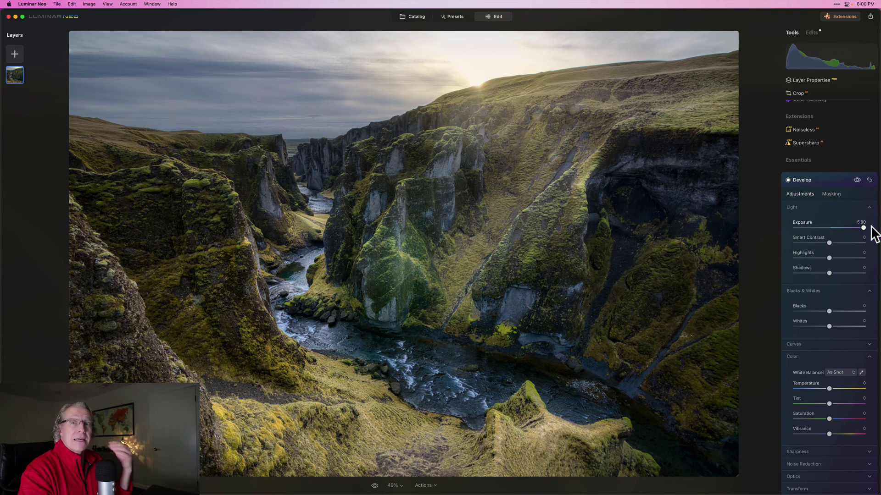
drag(847, 231, 841, 229)
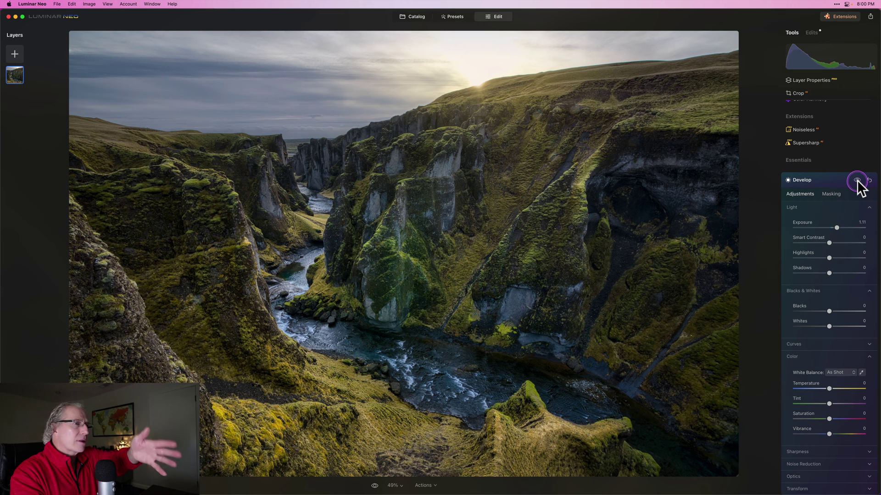
Compare the photo with and without the brightening Develop adjustment and collapse the Develop tool.
click(857, 180)
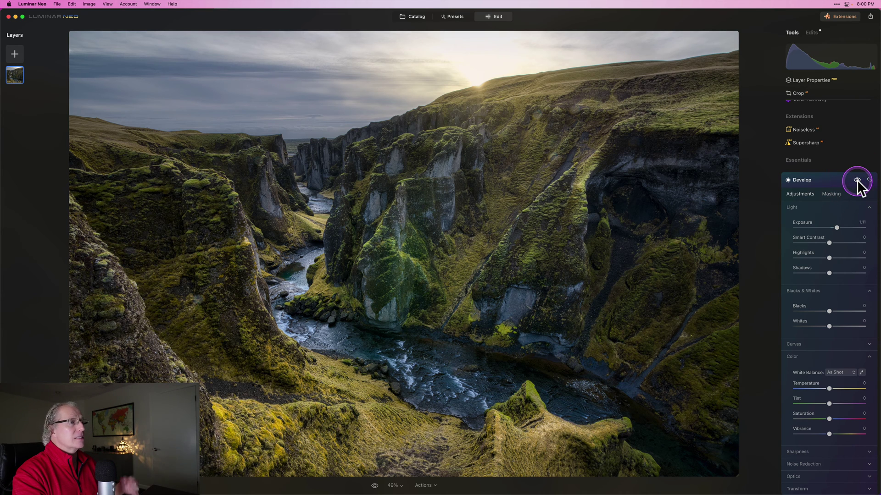
click(857, 180)
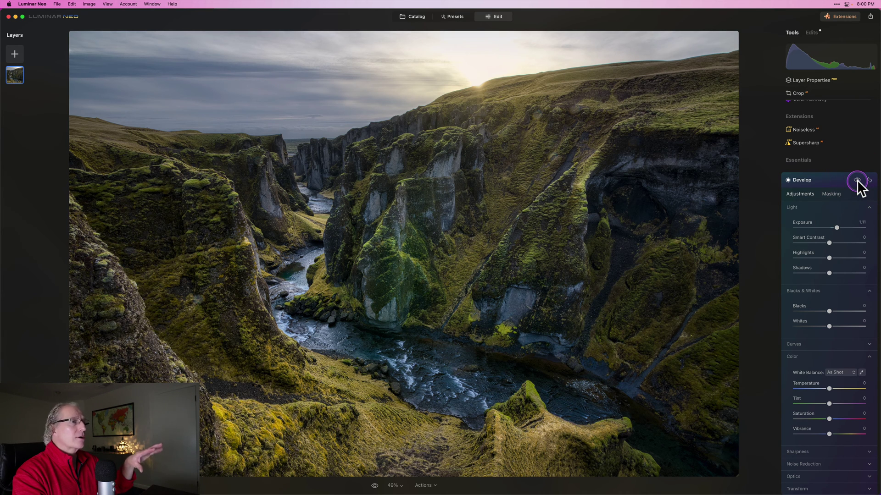
click(857, 179)
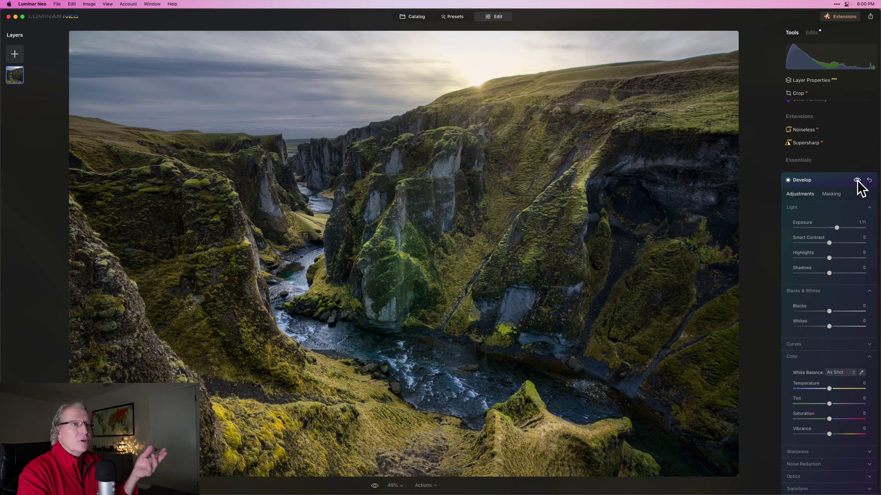
click(837, 181)
click(835, 179)
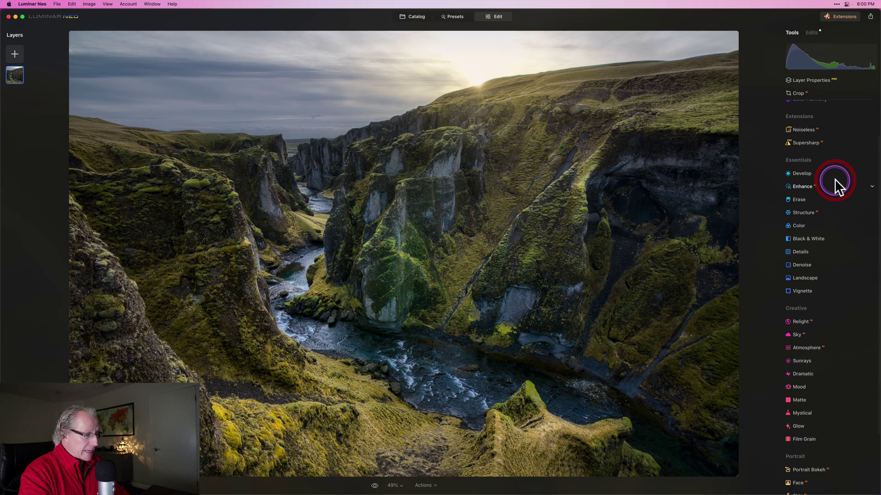
Start another new Develop adjustment and mask the Sky with Mask AI.
click(805, 173)
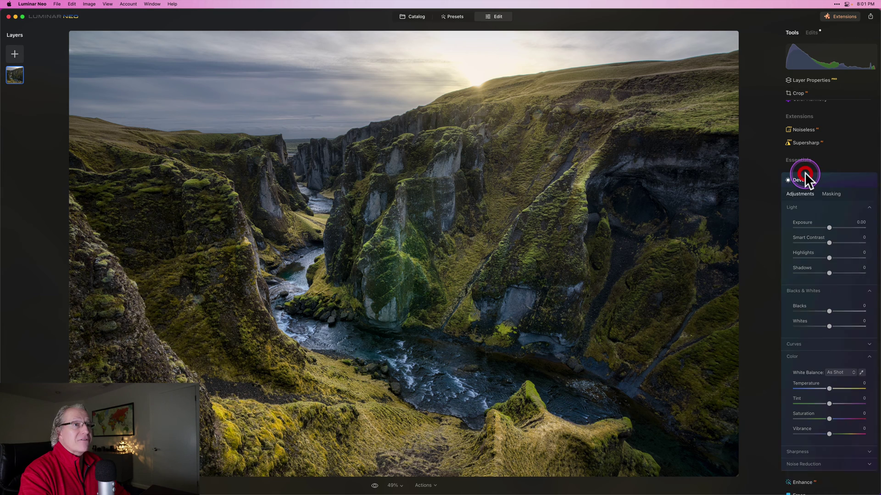
click(830, 193)
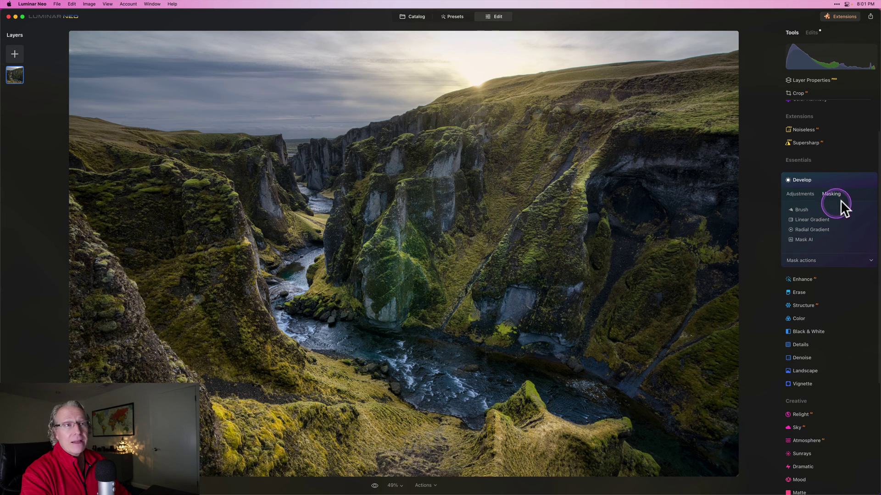
click(800, 239)
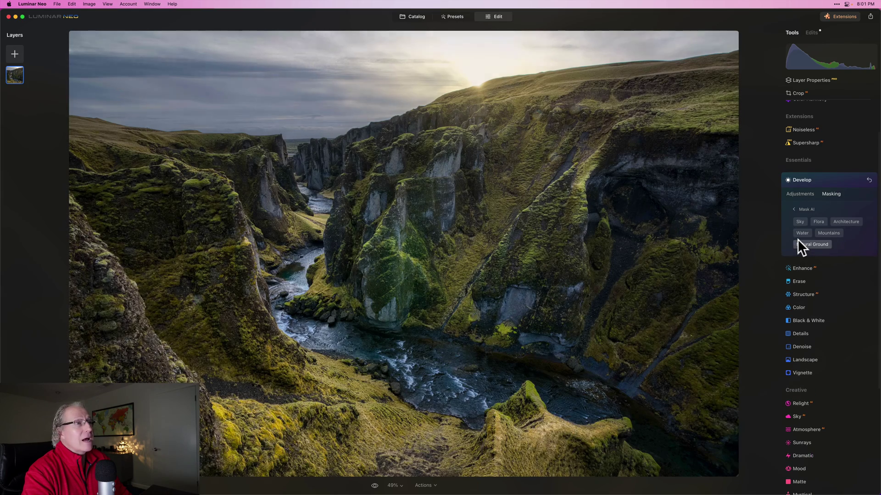
click(807, 233)
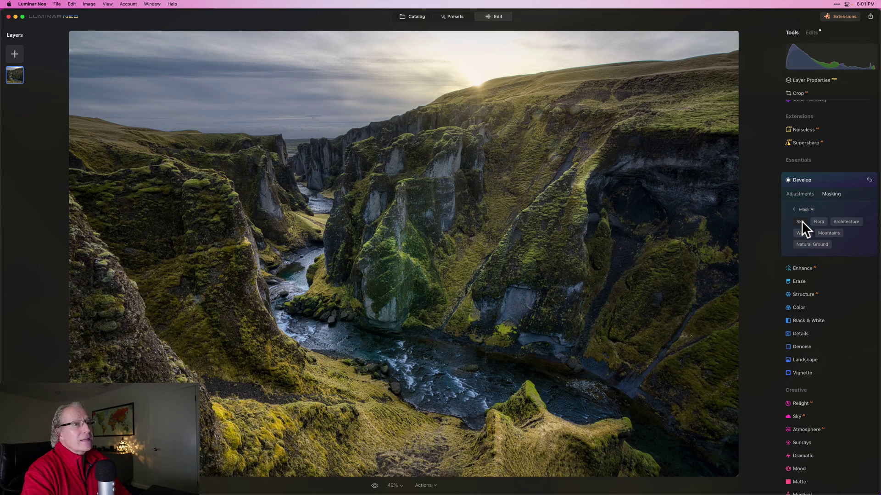
click(802, 221)
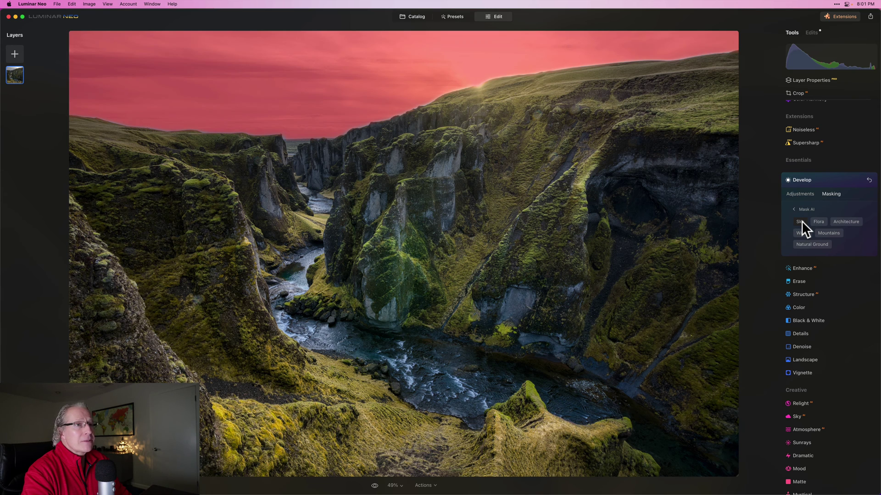
Leave Mask AI and paint the sky mask along the whole horizon with the Brush at Size 52 and Strength 30.
click(794, 207)
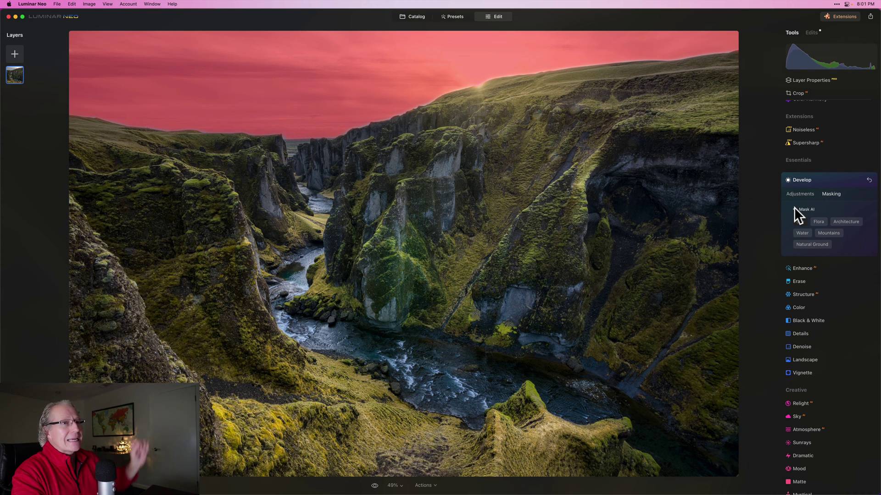
click(793, 209)
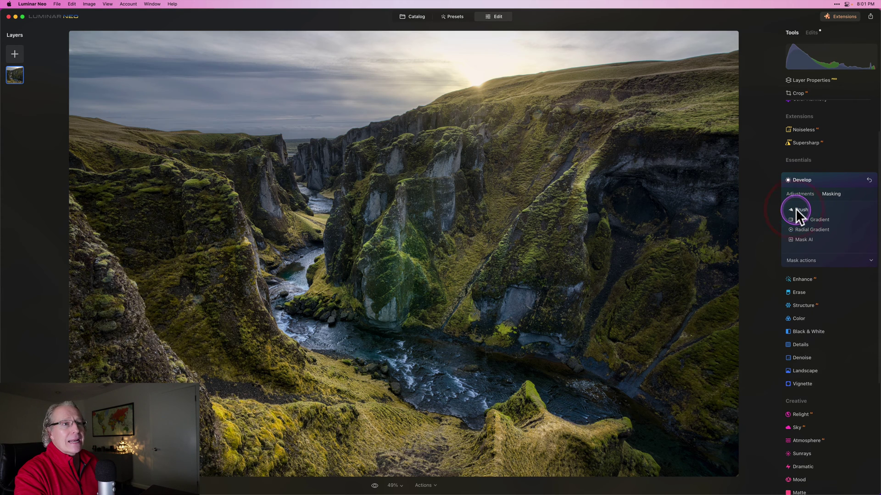
click(796, 209)
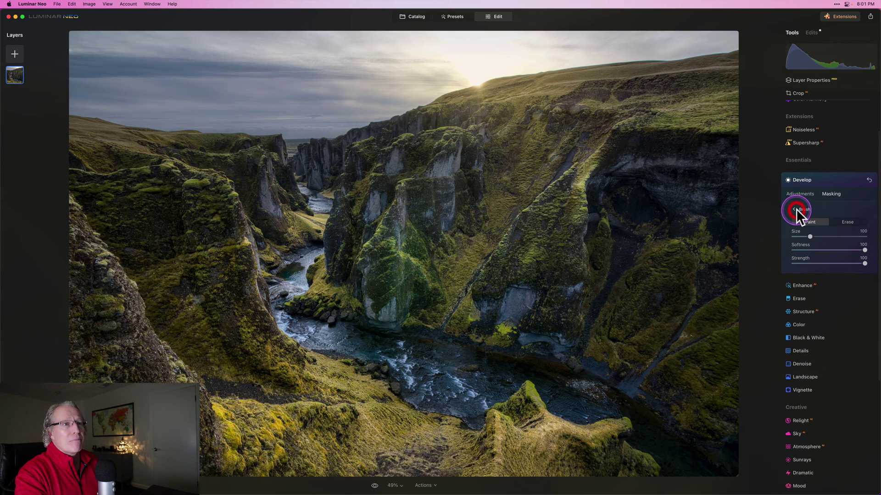
click(814, 263)
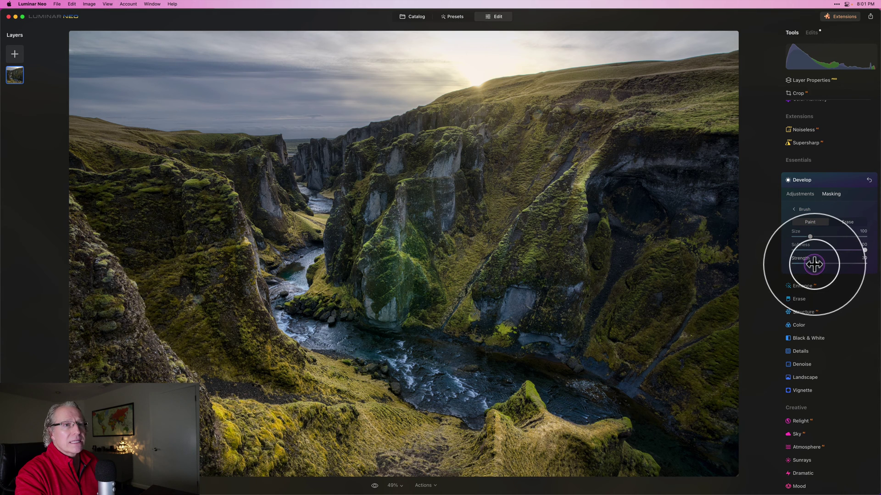
key(bracketleft)
key(bracketleft)
key(bracketleft)
key(bracketleft)
key(bracketleft)
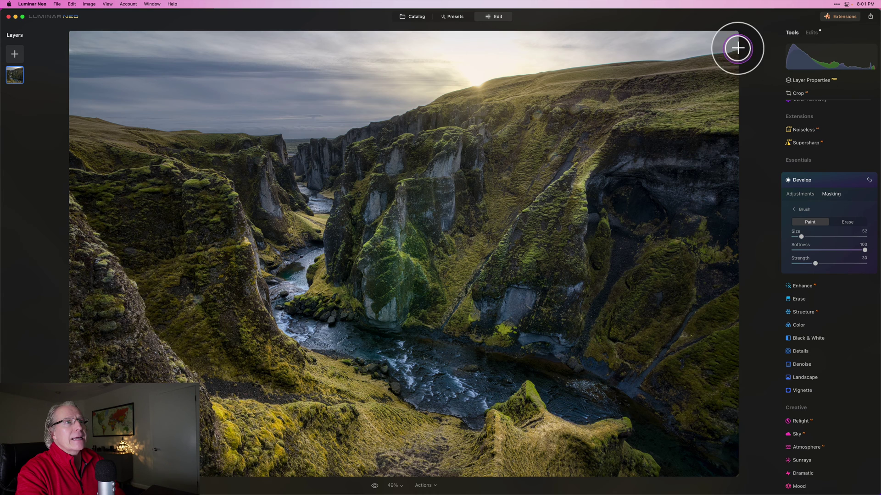
mouse_move(738, 48)
mouse_down()
mouse_move(501, 76)
mouse_move(344, 130)
mouse_move(350, 125)
mouse_move(253, 133)
mouse_move(68, 113)
mouse_up()
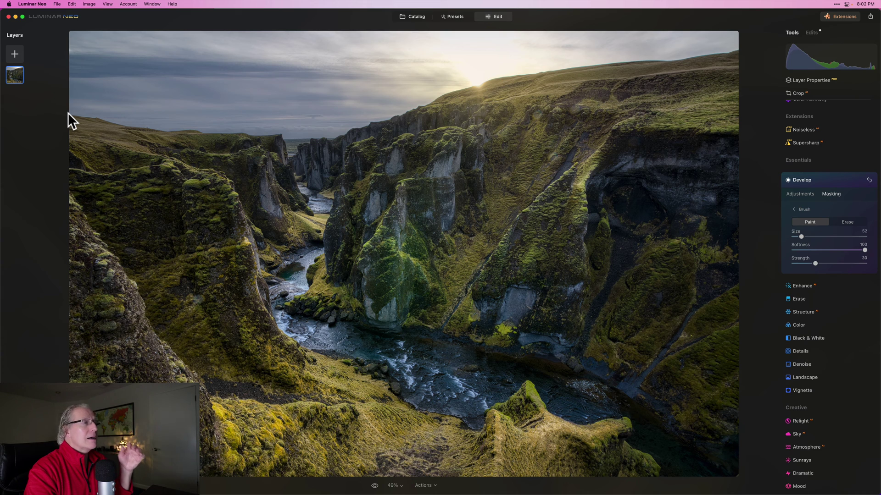
Set the sky-masked Develop adjustment's Exposure to -0.47 and its Temperature to -10.
click(796, 193)
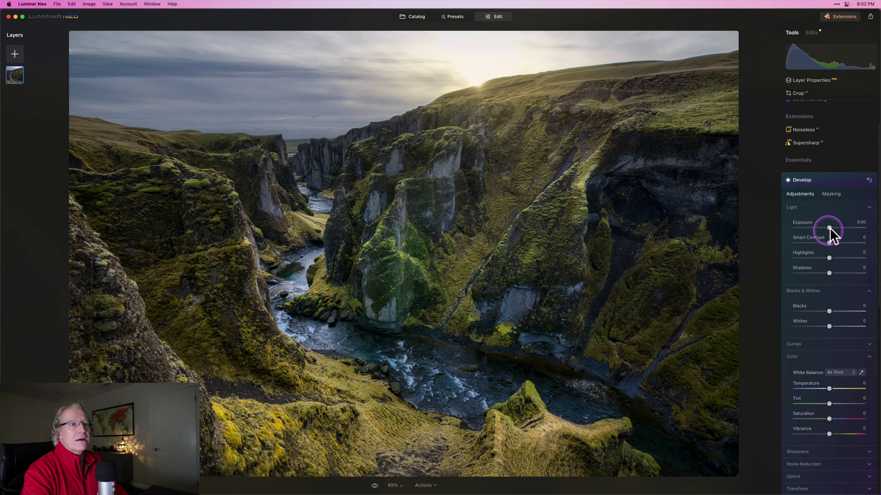
drag(829, 227, 826, 227)
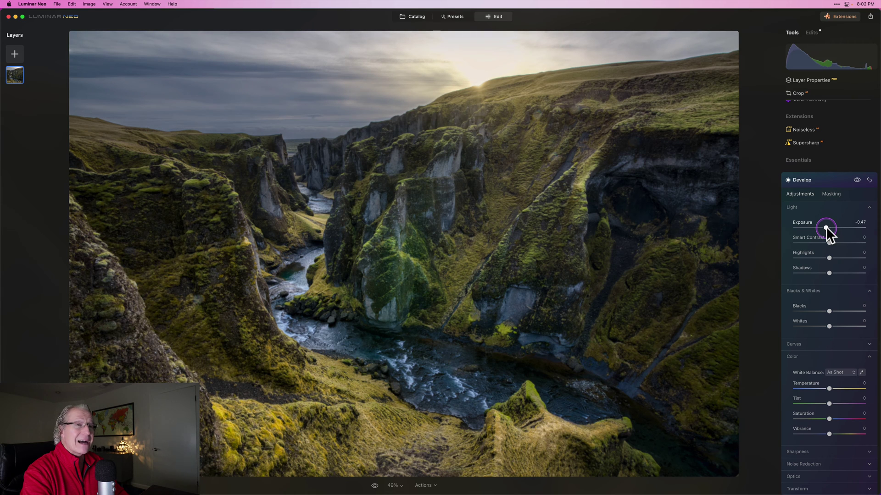
drag(826, 227, 826, 227)
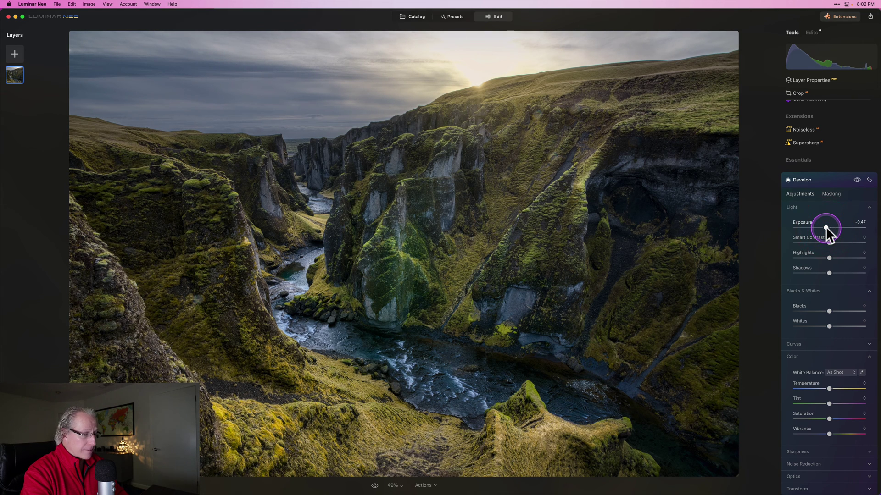
drag(829, 388, 828, 388)
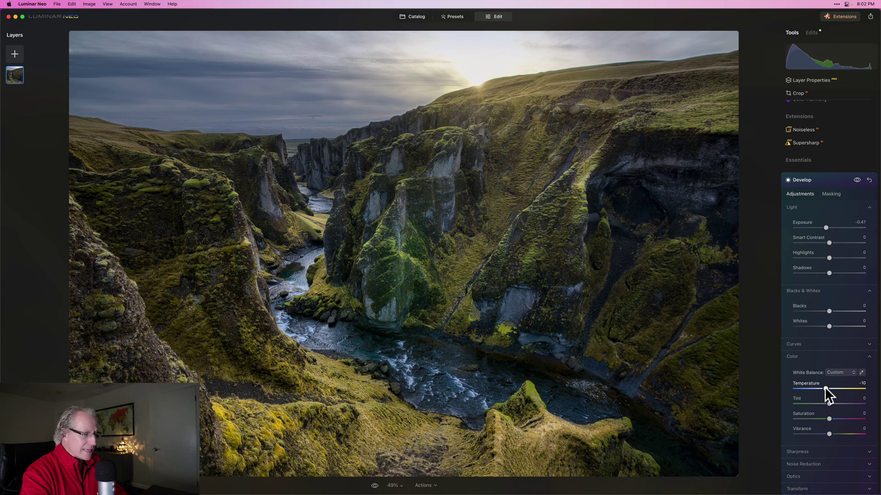
drag(825, 387, 825, 387)
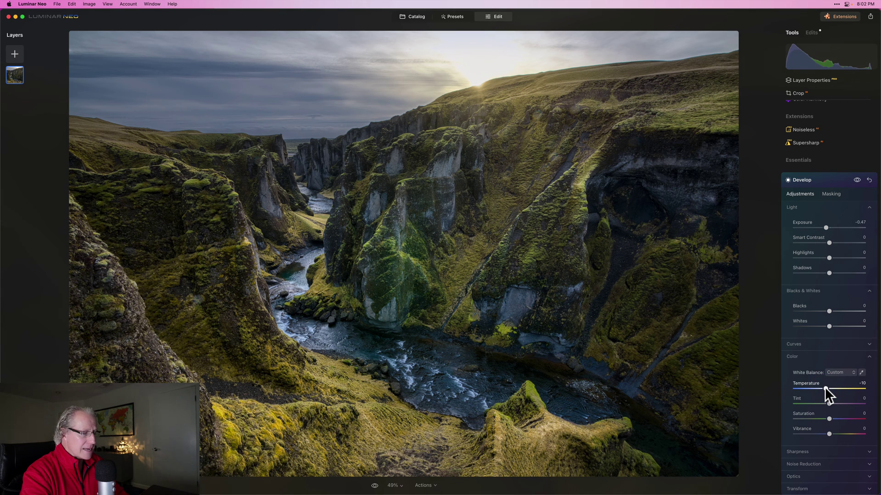
Compare the photo with and without the sky adjustment and set its Exposure to -0.38.
click(857, 179)
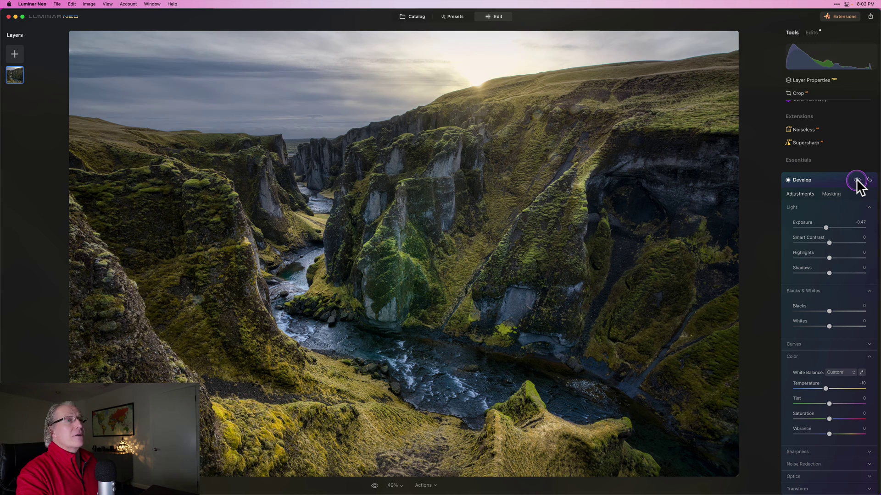
click(857, 180)
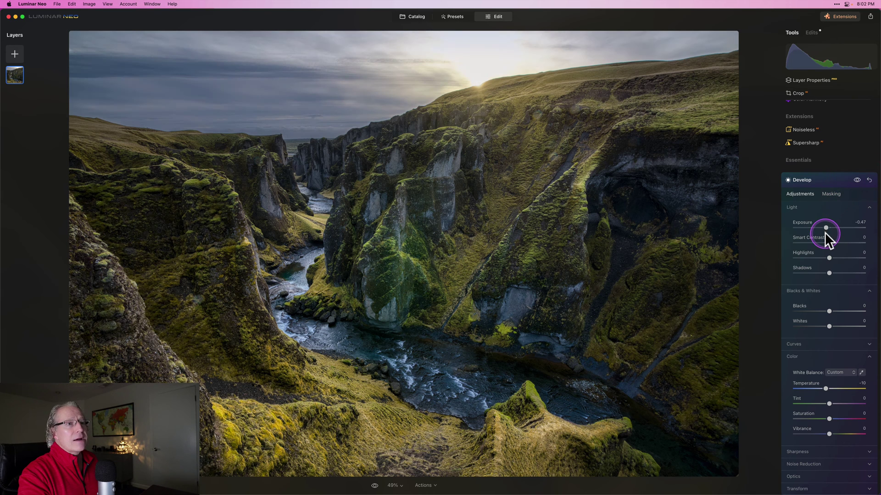
drag(825, 227, 826, 227)
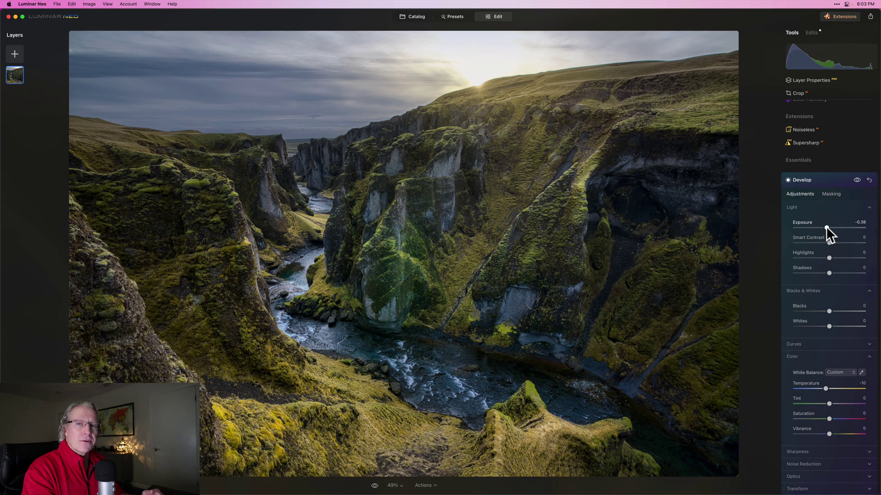
Start a new Develop adjustment for the whole photo with Smart Contrast 24, Highlights -15 and Shadows 5.
click(832, 180)
click(808, 173)
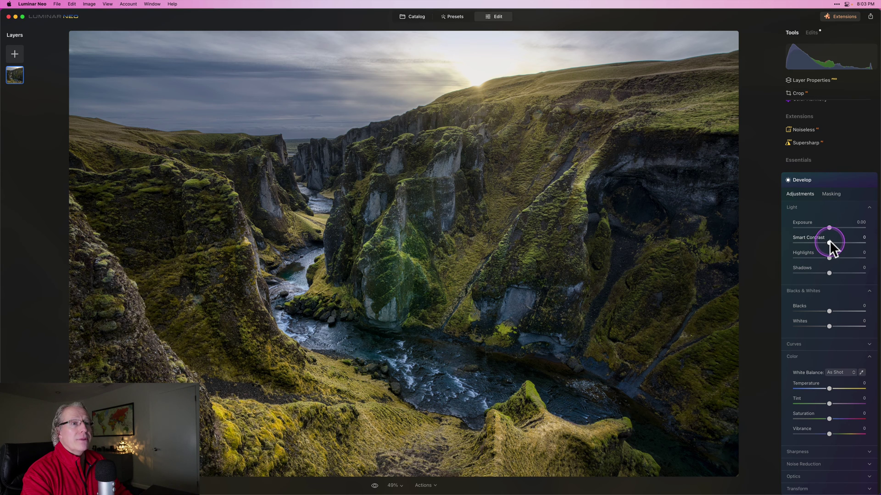
drag(829, 240, 832, 240)
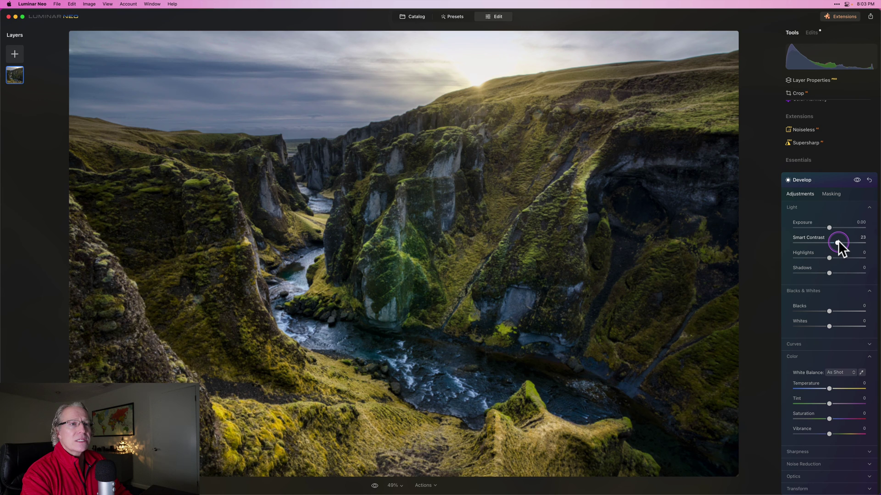
drag(838, 240, 838, 242)
click(829, 258)
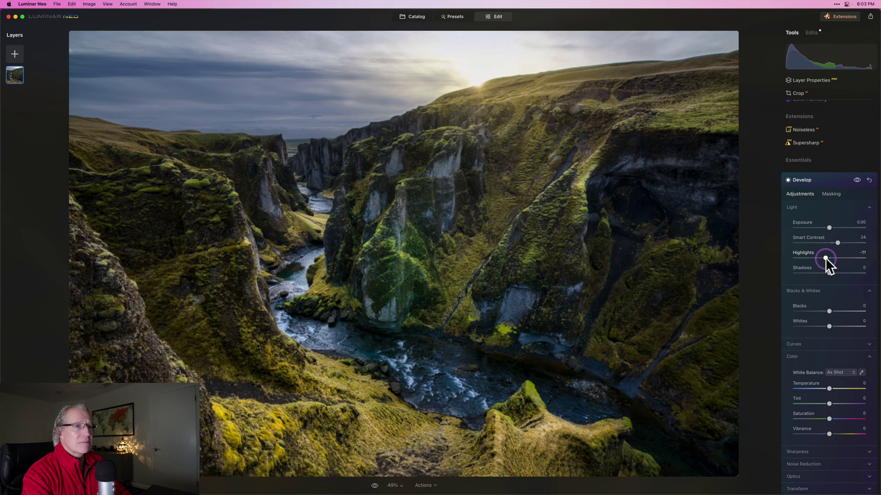
drag(824, 257, 824, 258)
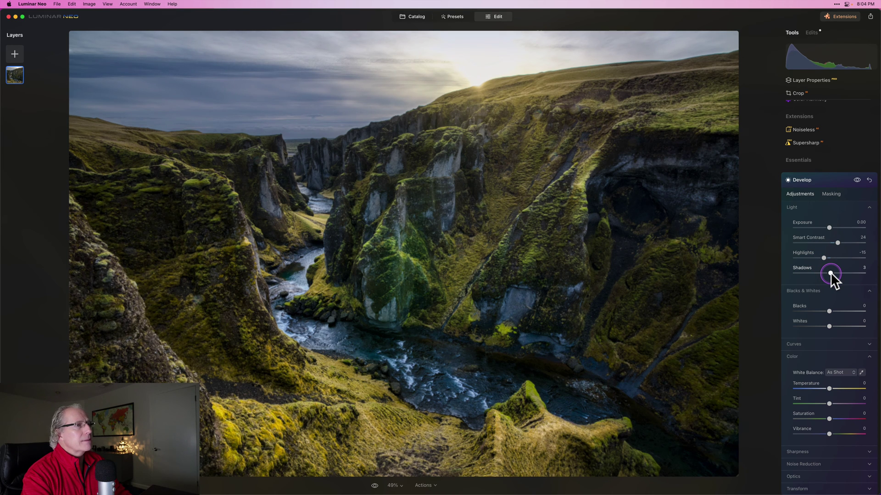
drag(831, 273, 831, 272)
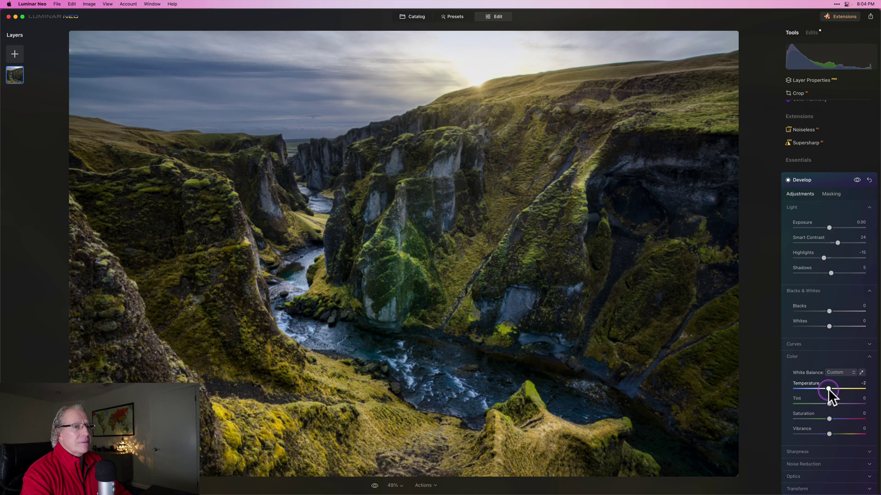
Set the Develop Temperature to -7 and Tint to 10, and compare the photo without the adjustment before closing Develop.
drag(827, 389, 825, 389)
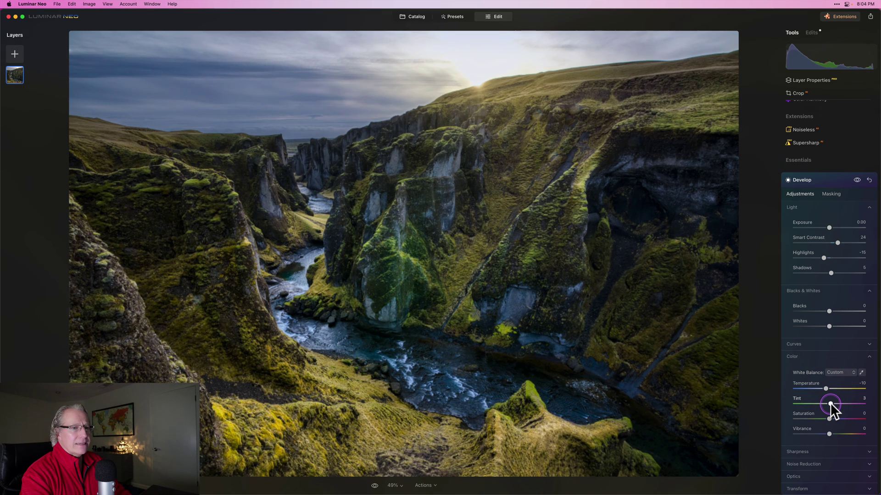
drag(832, 403, 833, 402)
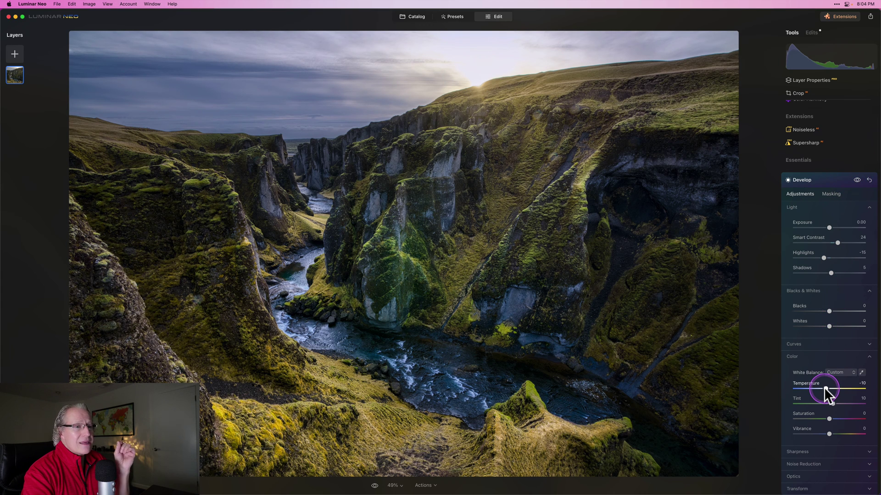
drag(824, 387, 824, 387)
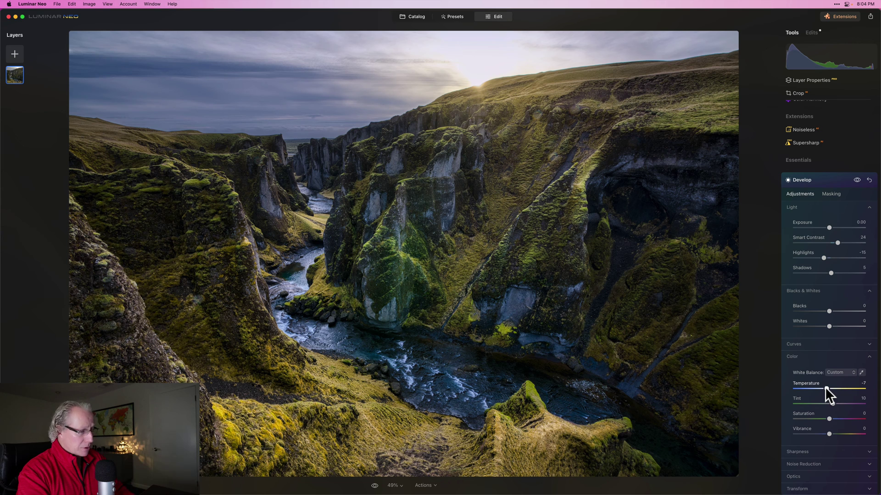
click(856, 180)
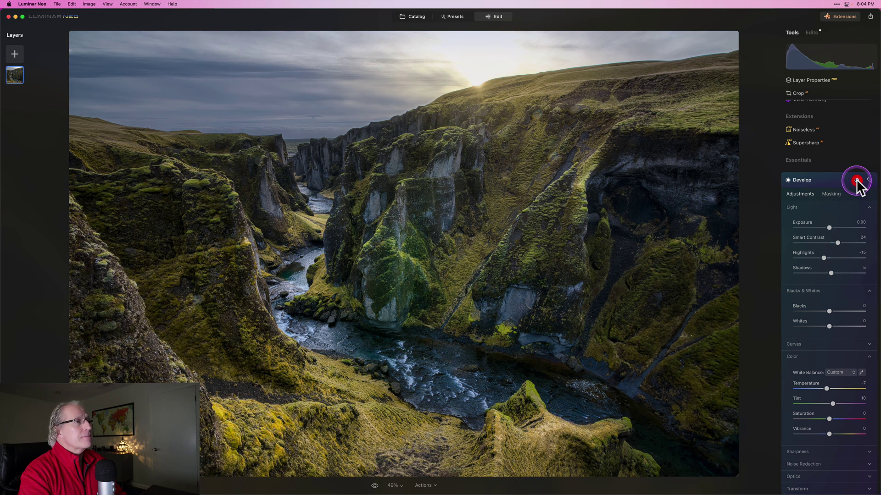
click(828, 183)
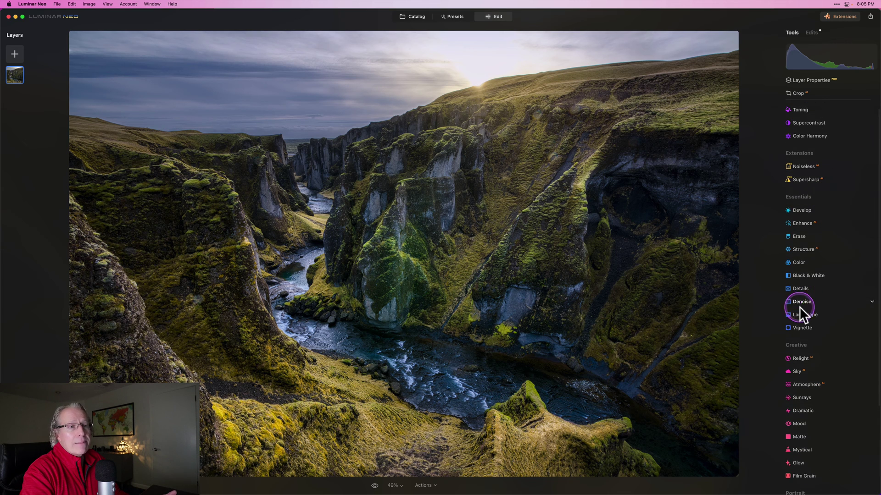
Add a Vignette centred on the river bend with Amount -43, Size 25 and Inner Light 19, and compare it on and off.
click(802, 326)
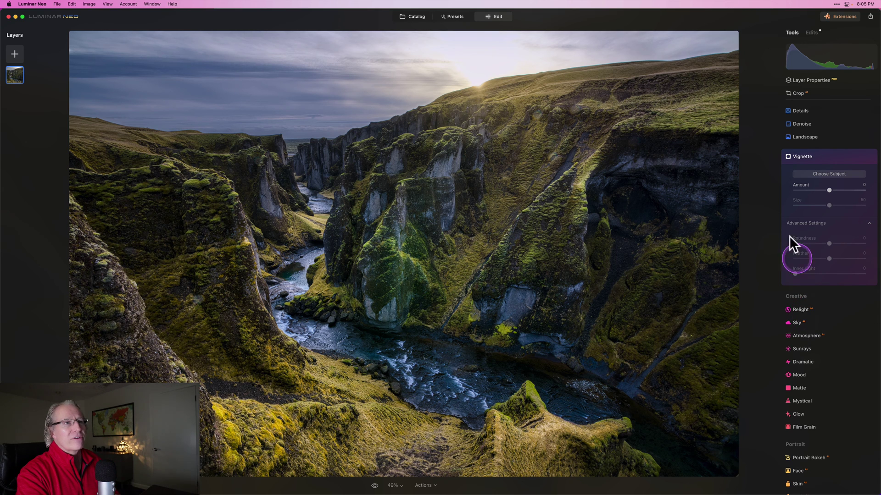
click(836, 173)
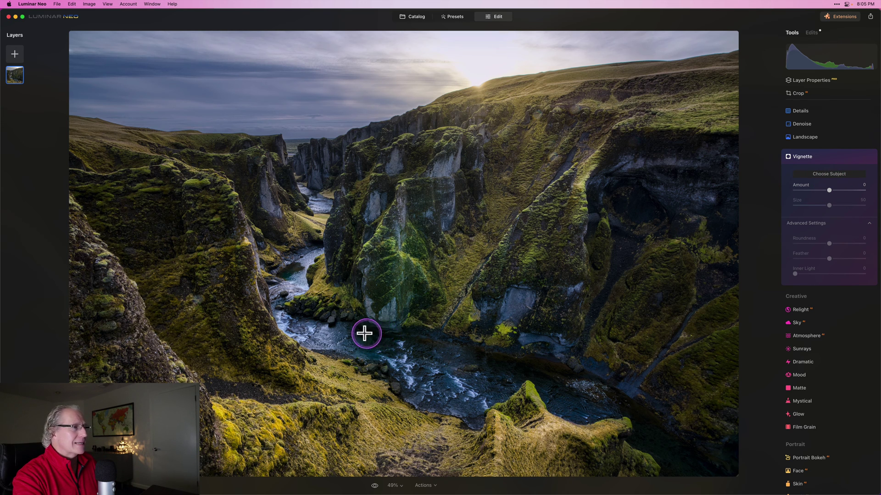
click(385, 340)
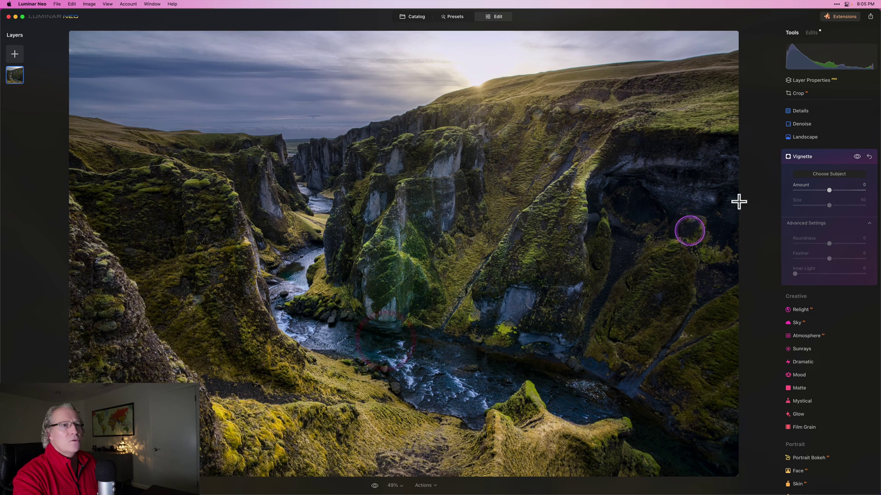
click(814, 190)
click(811, 205)
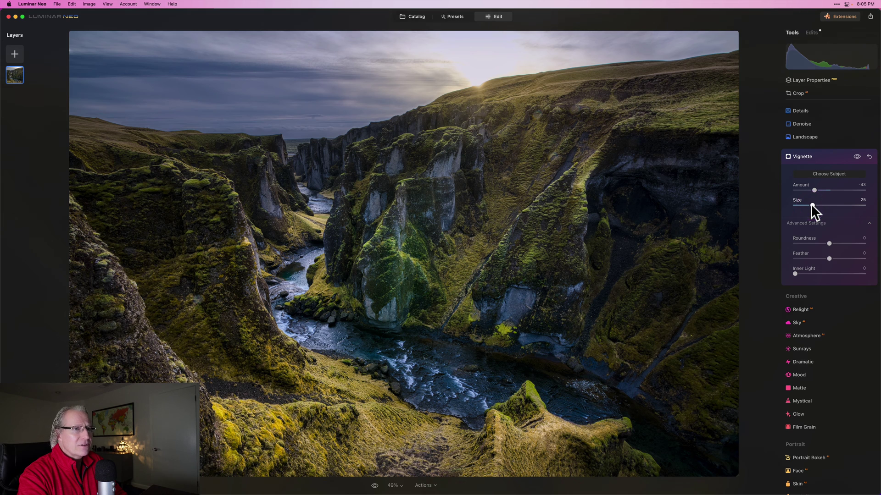
click(795, 273)
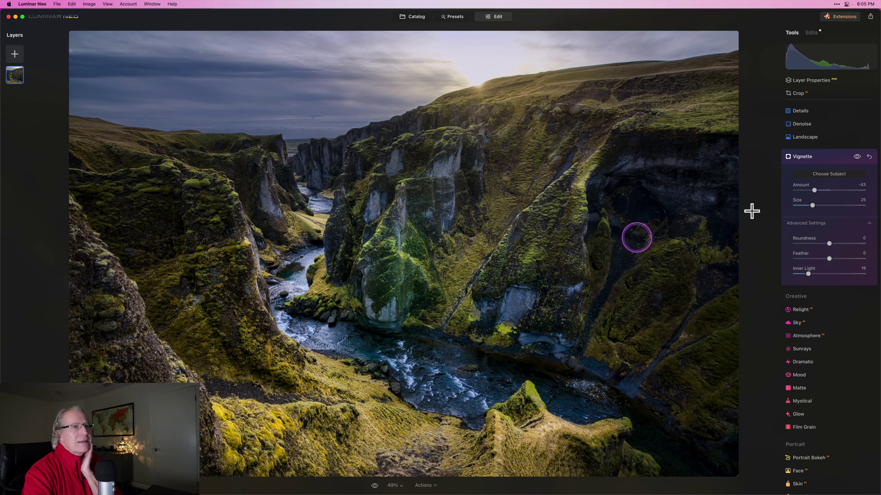
click(856, 156)
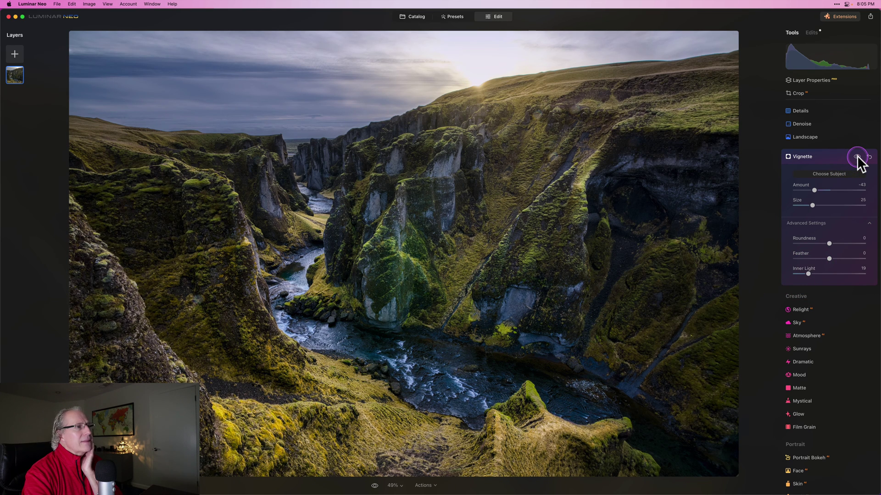
click(857, 156)
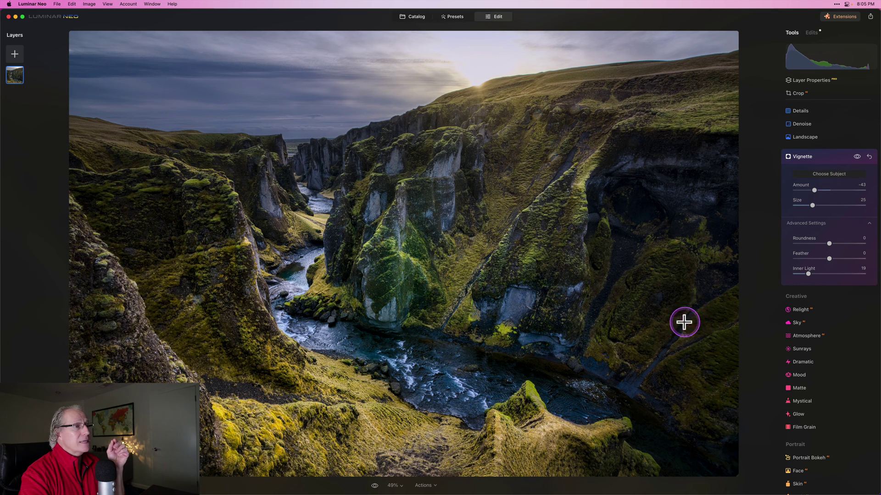
Try the vignette's subject point at various spots across the canyon and place it on the river below the central cliff.
click(608, 197)
click(415, 157)
click(187, 182)
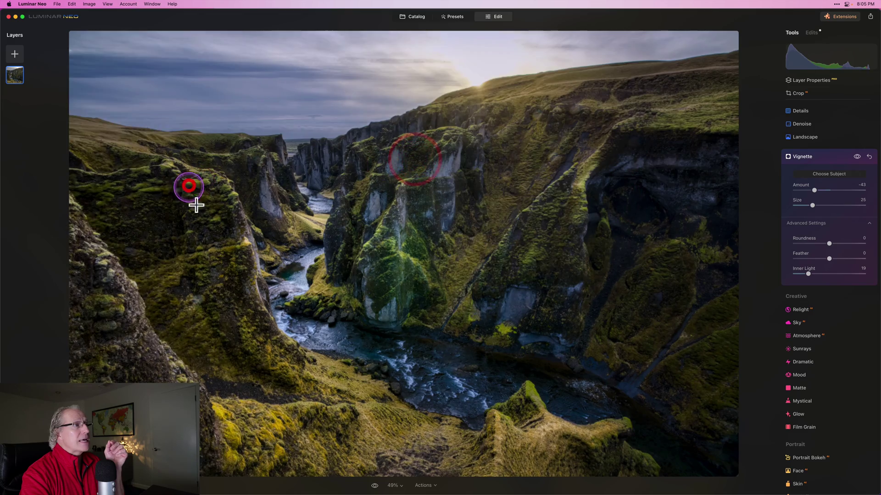
click(286, 366)
click(450, 338)
click(450, 250)
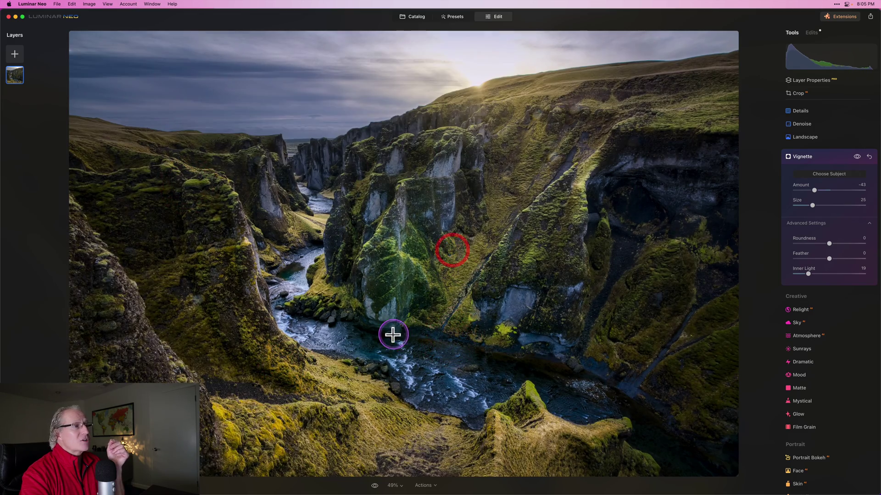
click(390, 341)
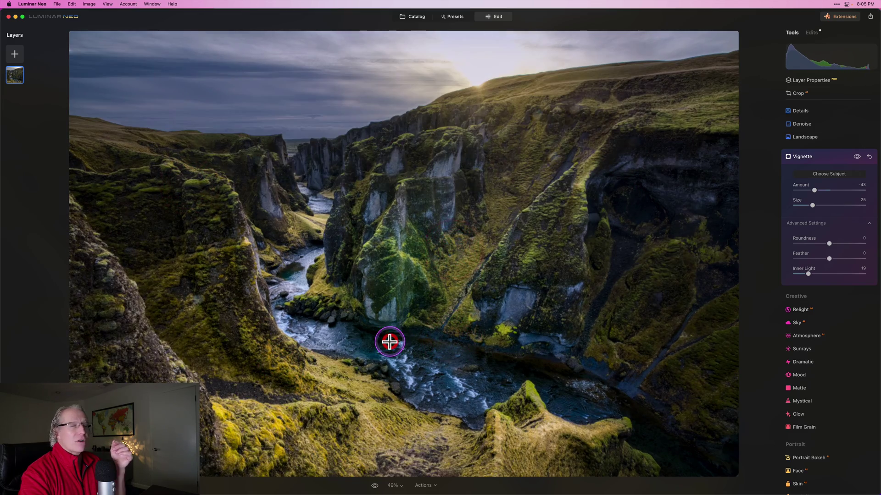
click(413, 334)
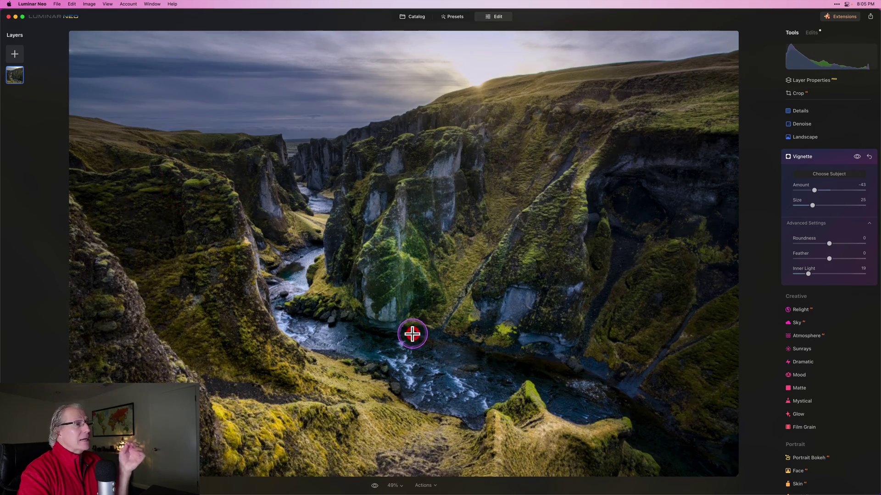
Place the vignette's subject point on the river just downstream of the central cliff's base, and compare the vignette on and off.
click(459, 346)
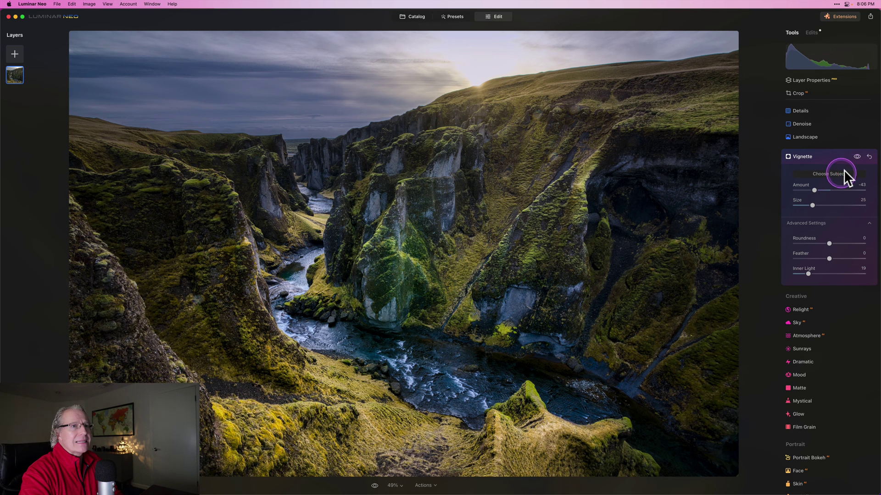
click(857, 157)
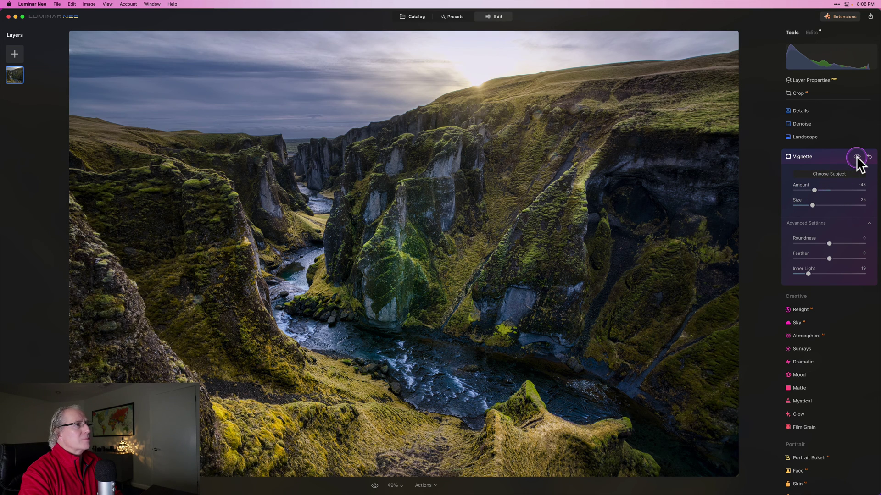
click(857, 157)
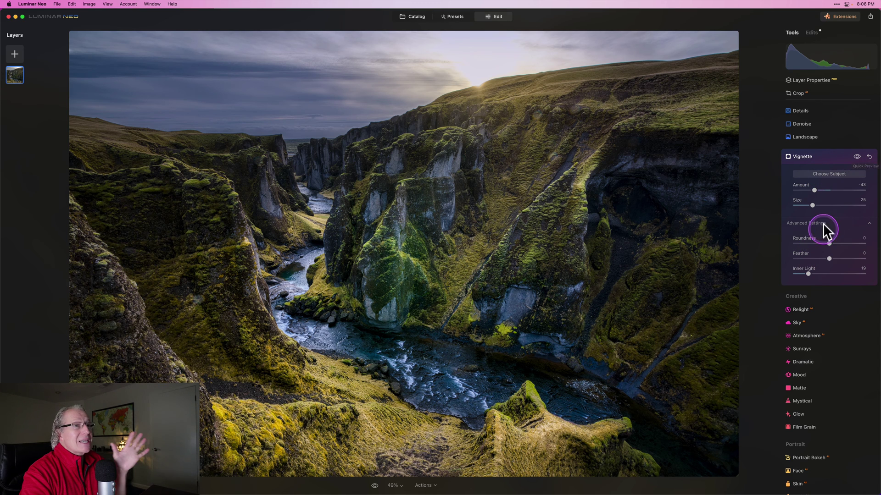
Soften the vignette to Amount -34, Size 31 and Inner Light 12, compare it on and off, and close Vignette.
drag(813, 188, 819, 188)
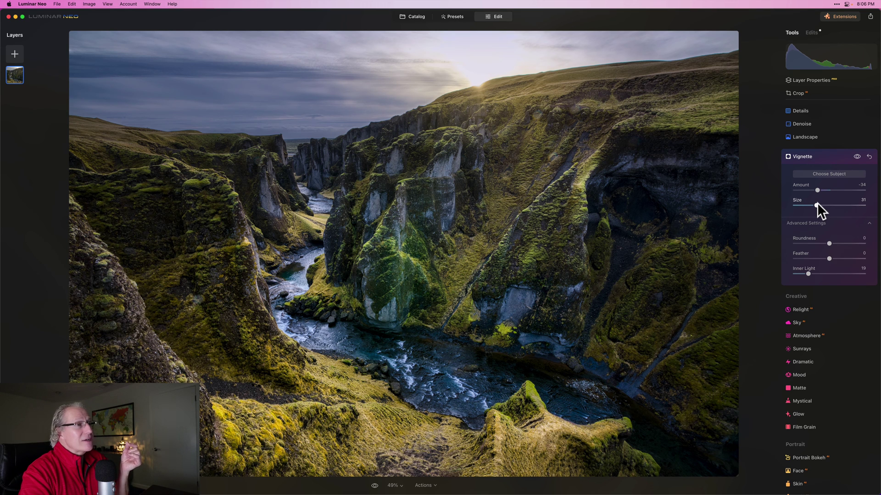
click(805, 243)
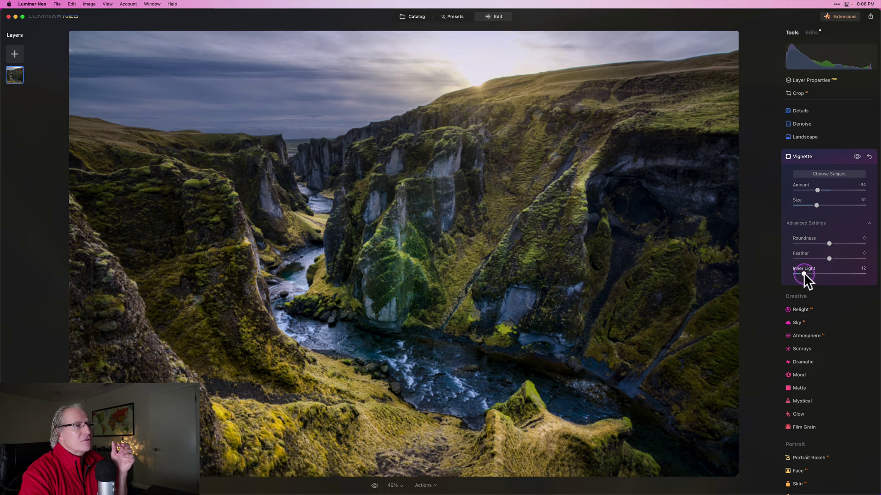
click(856, 157)
click(856, 156)
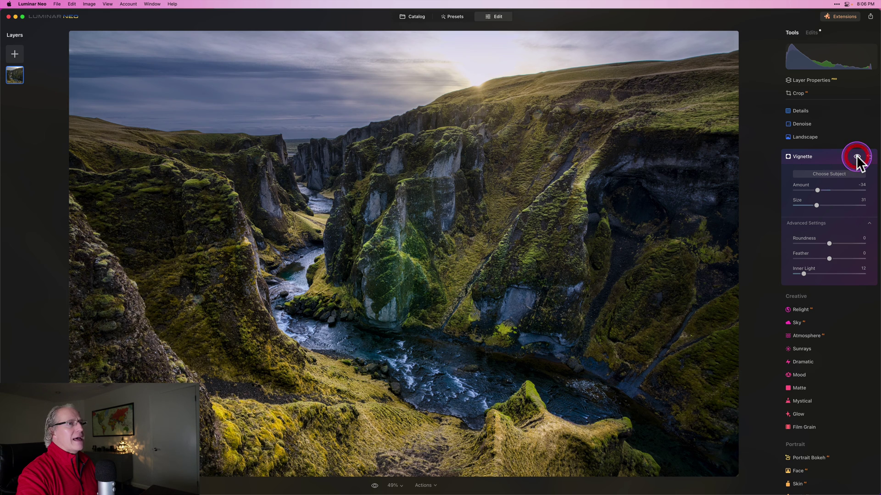
click(827, 156)
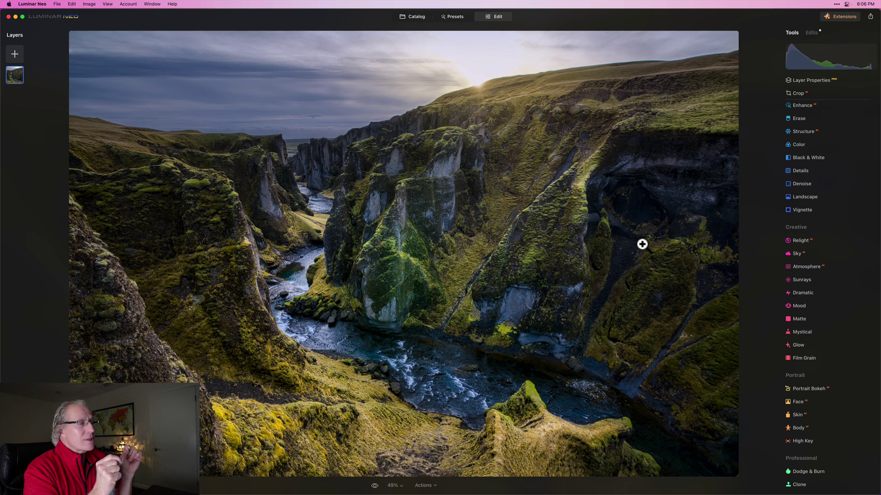
Start a new Color adjustment and lower the HSL Saturation of Yellow to -28.
click(803, 145)
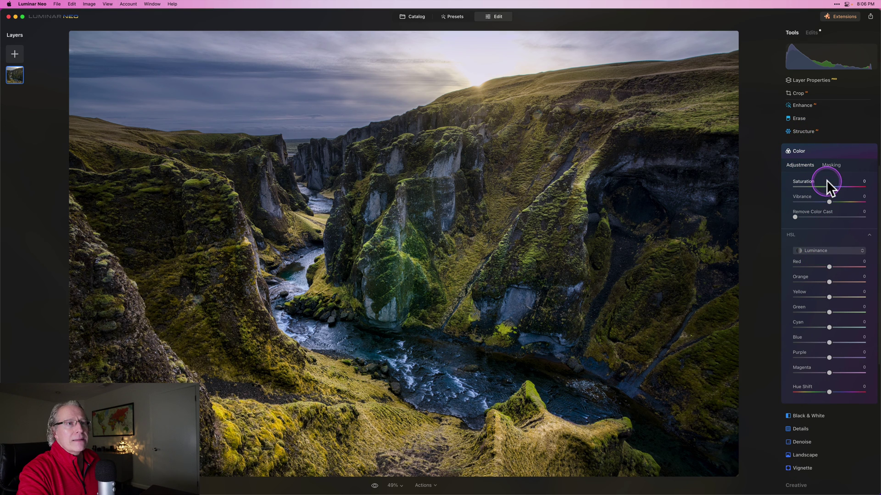
click(813, 252)
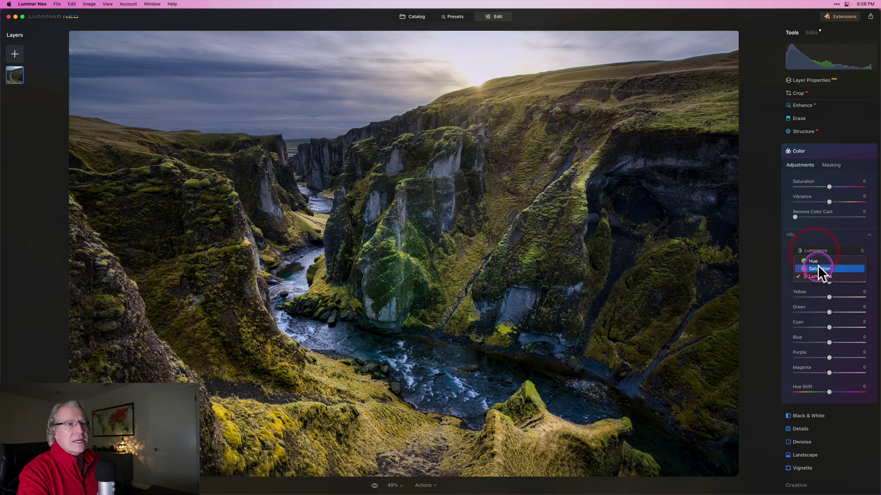
click(819, 268)
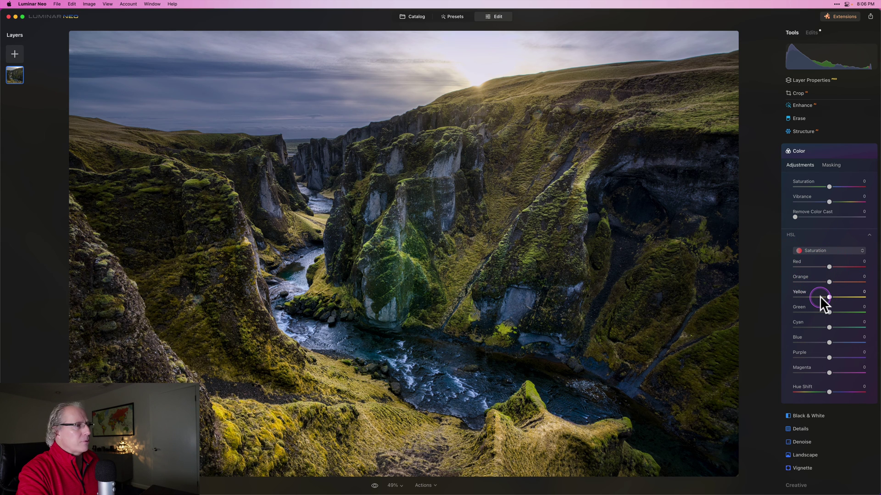
drag(820, 298, 814, 297)
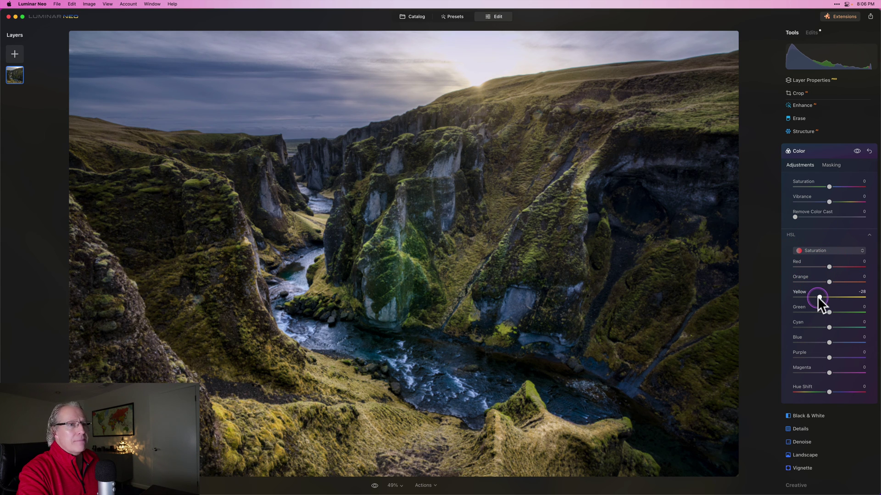
Limit the Color adjustment to the grassy foreground with a linear gradient mask rising from the photo's lower edge to the river.
click(830, 165)
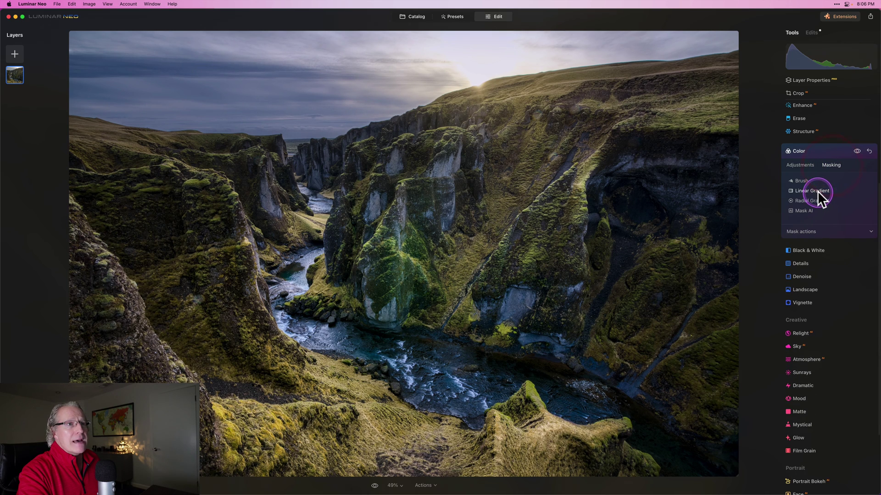
click(818, 191)
drag(356, 448, 364, 374)
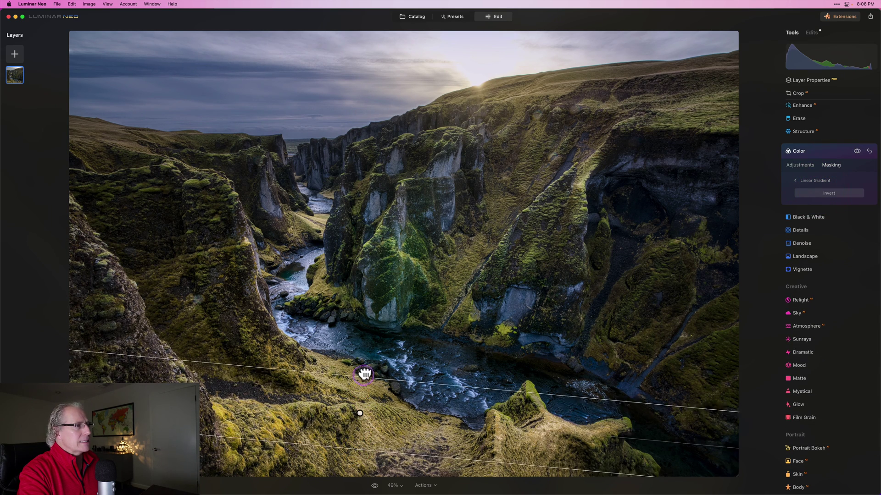
drag(364, 409, 366, 382)
click(800, 165)
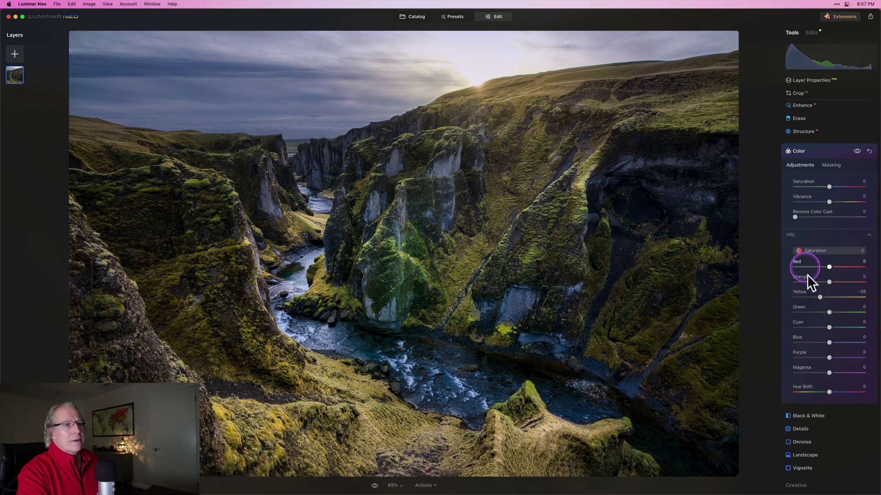
Set the Yellow saturation of the masked Color adjustment to -20, close Color, and compare the edited photo with the original.
click(819, 297)
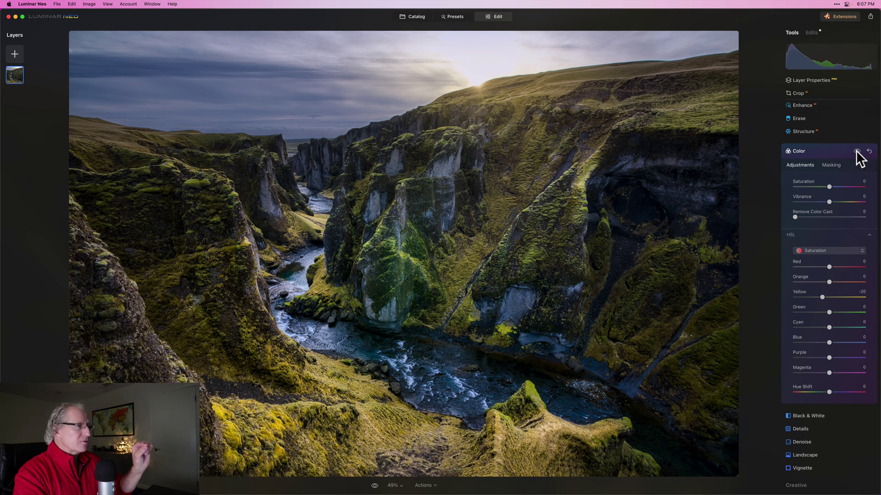
click(833, 153)
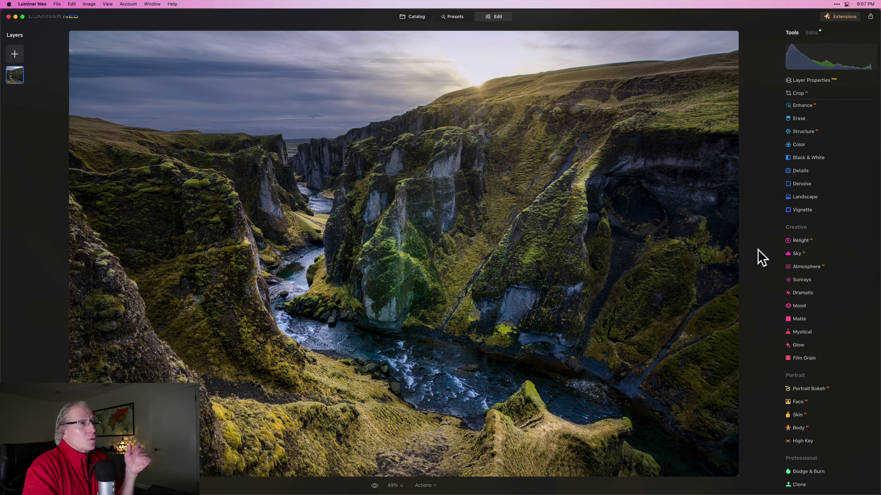
key(backslash)
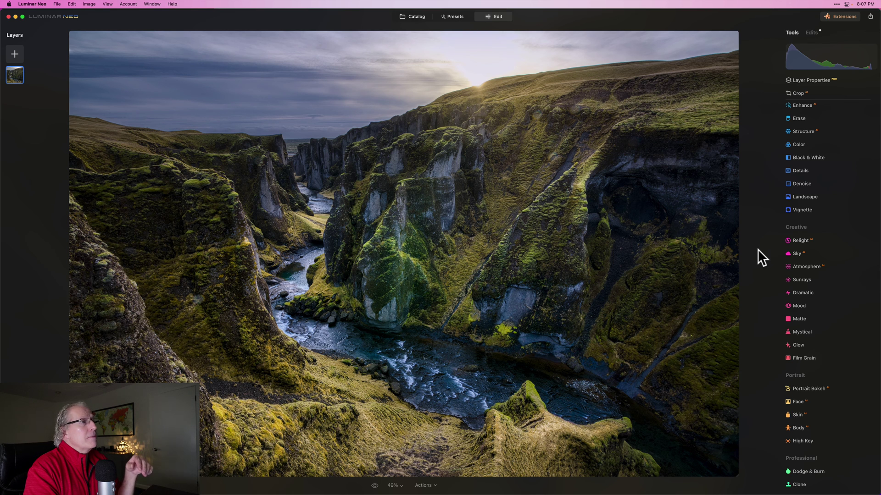